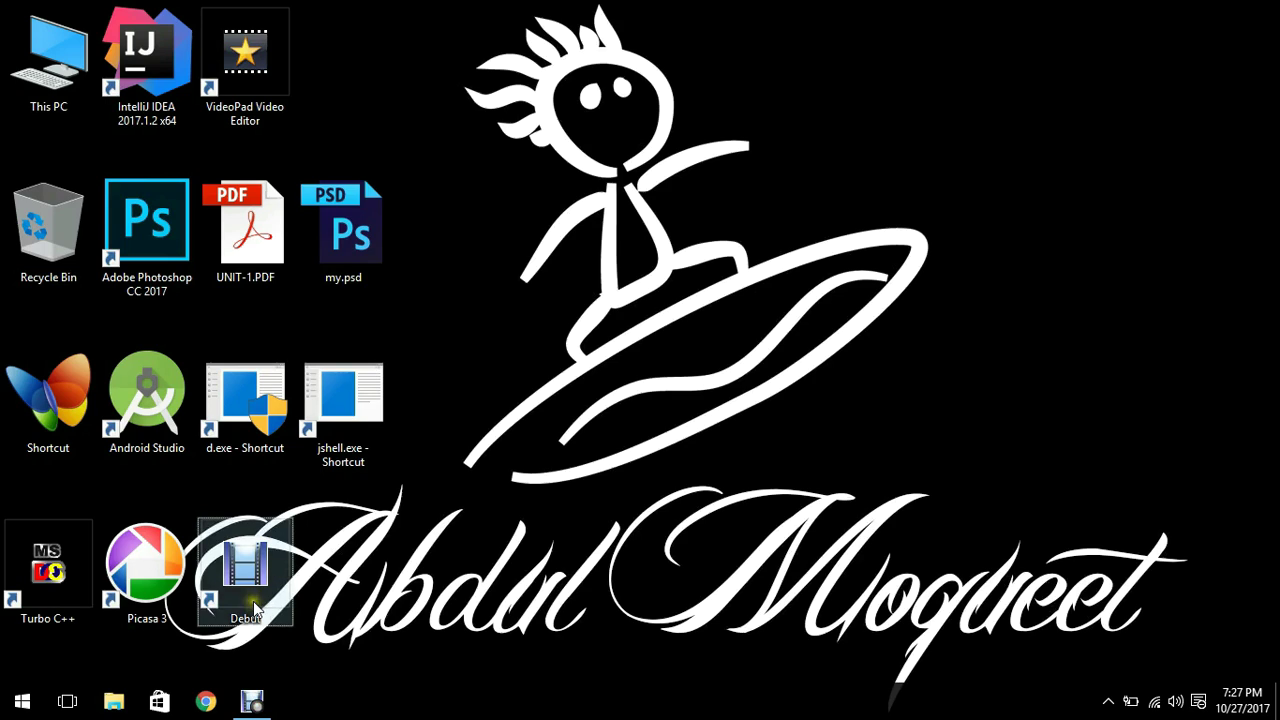
Step: Open Chrome, search for "jdk", and open Oracle's Java SE Downloads result in a new tab
left_click(195, 708)
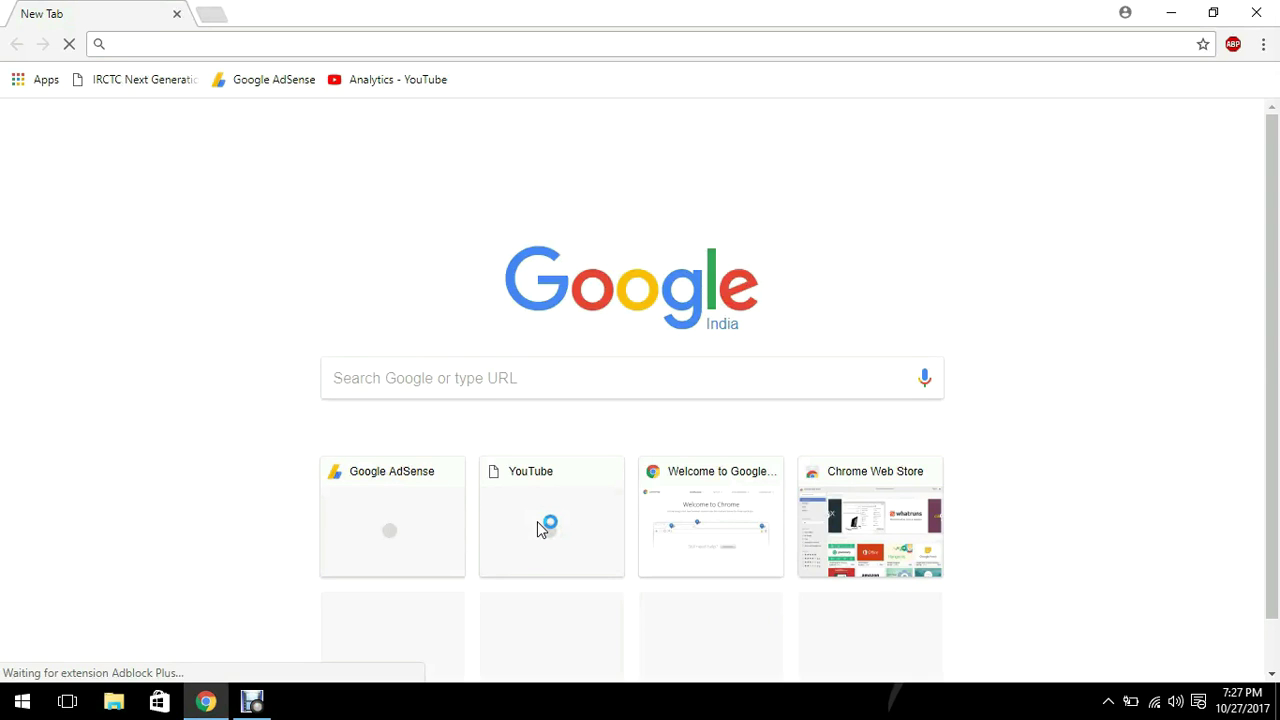
type("jdk")
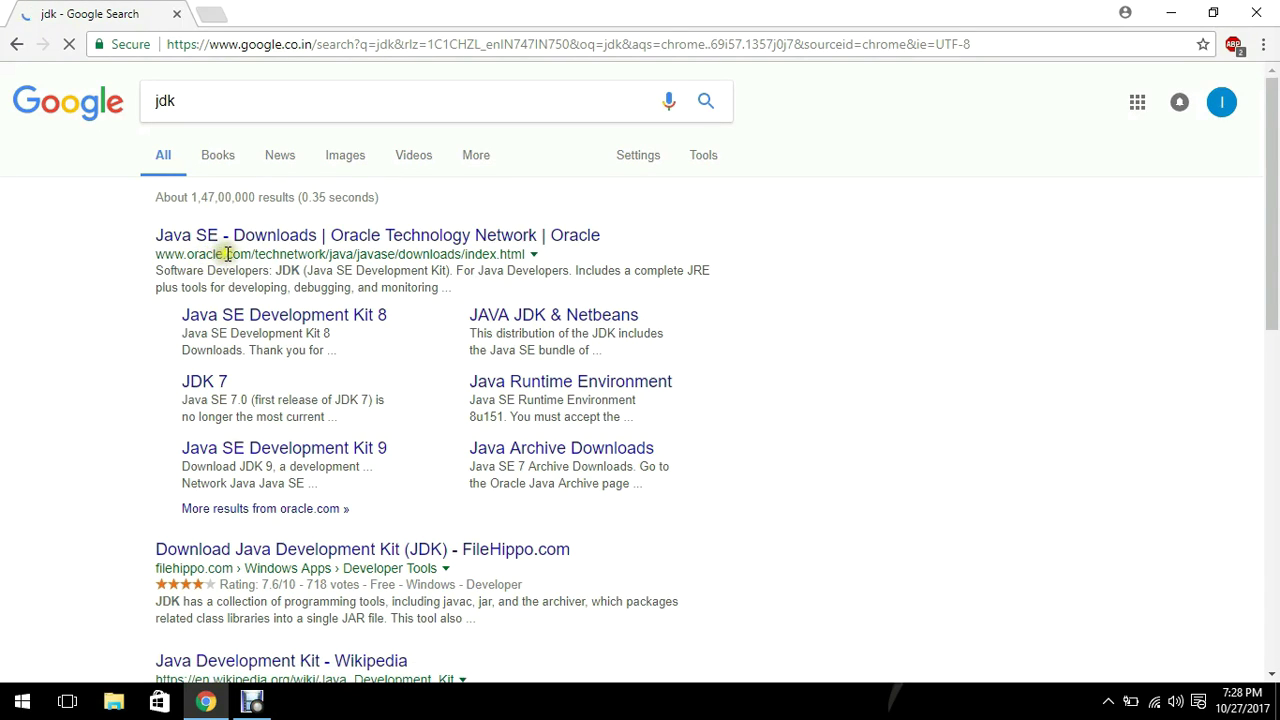
right_click(285, 234)
left_click(343, 240)
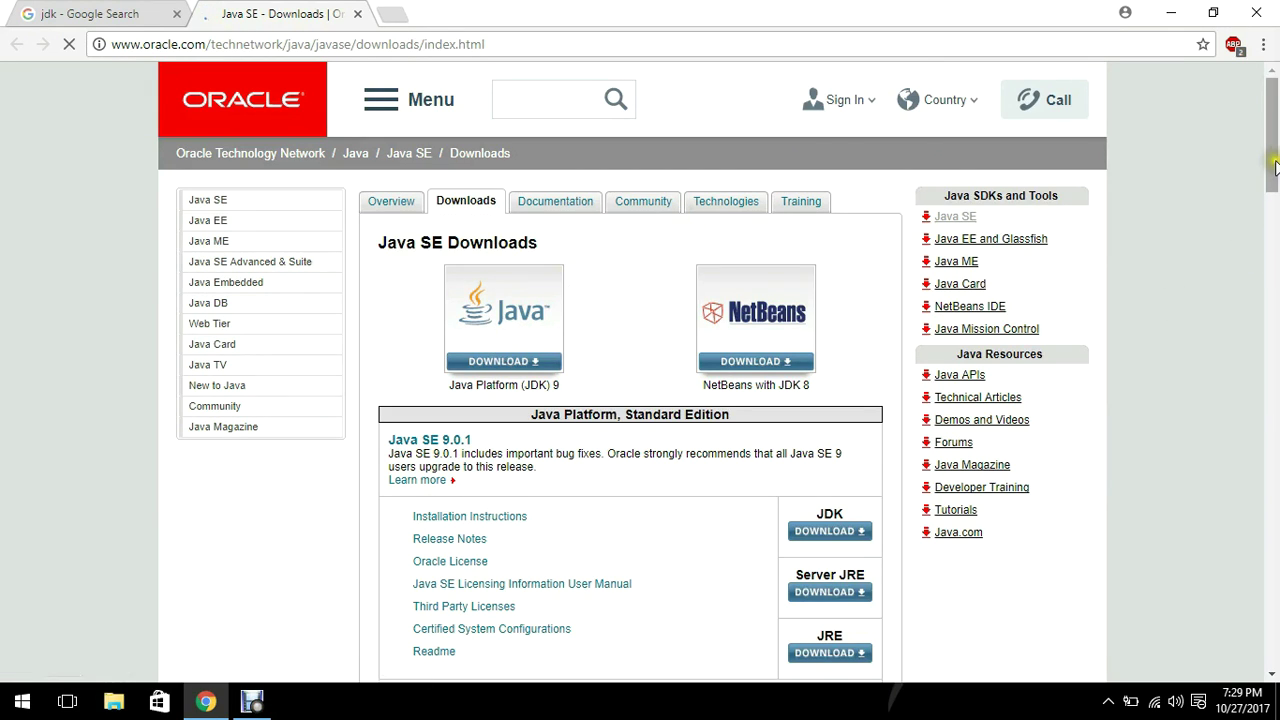
Step: Open the Java SE 9.0.1 download page in a new tab and bring its JDK file list into view
left_click_drag(1273, 167, 1247, 217)
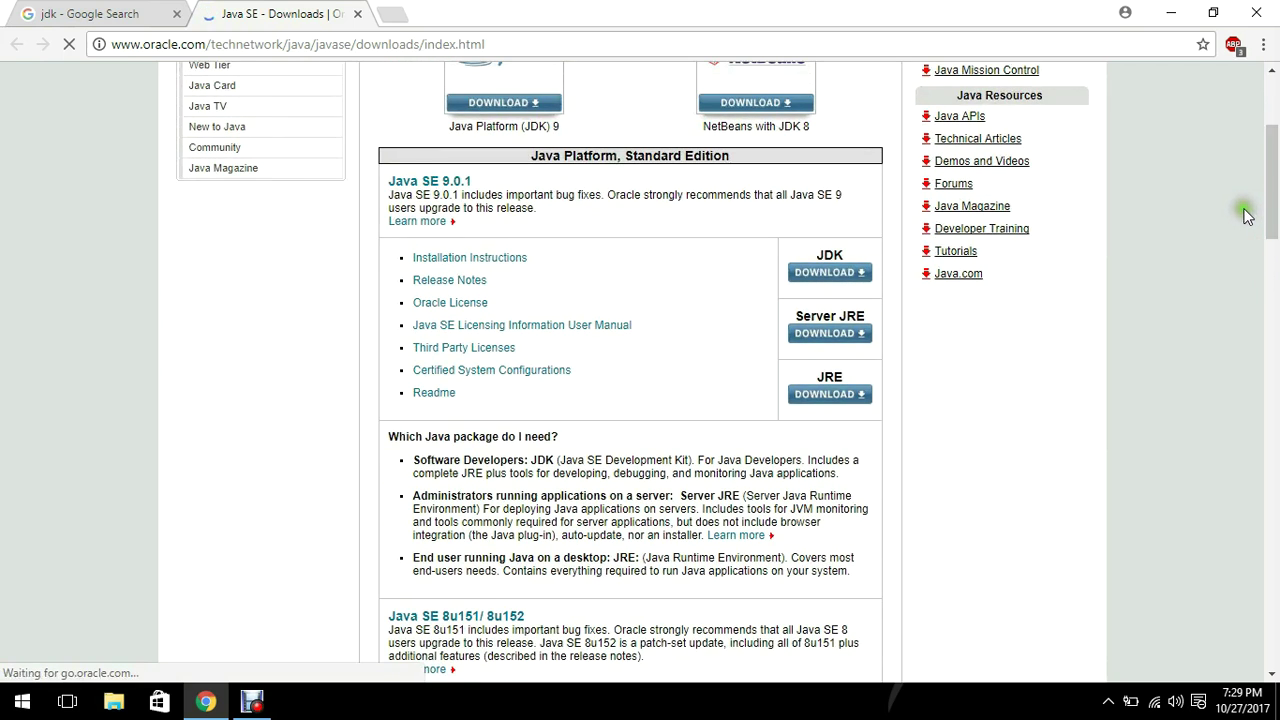
right_click(436, 175)
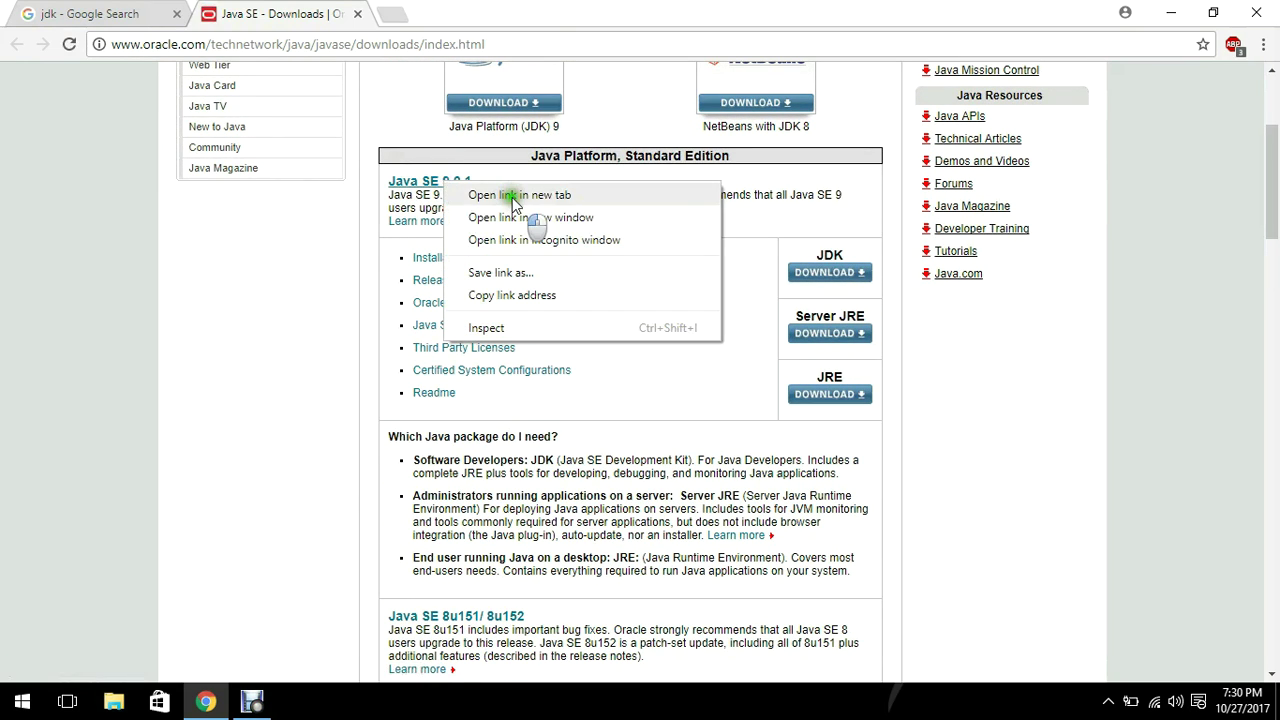
left_click(462, 194)
left_click(465, 13)
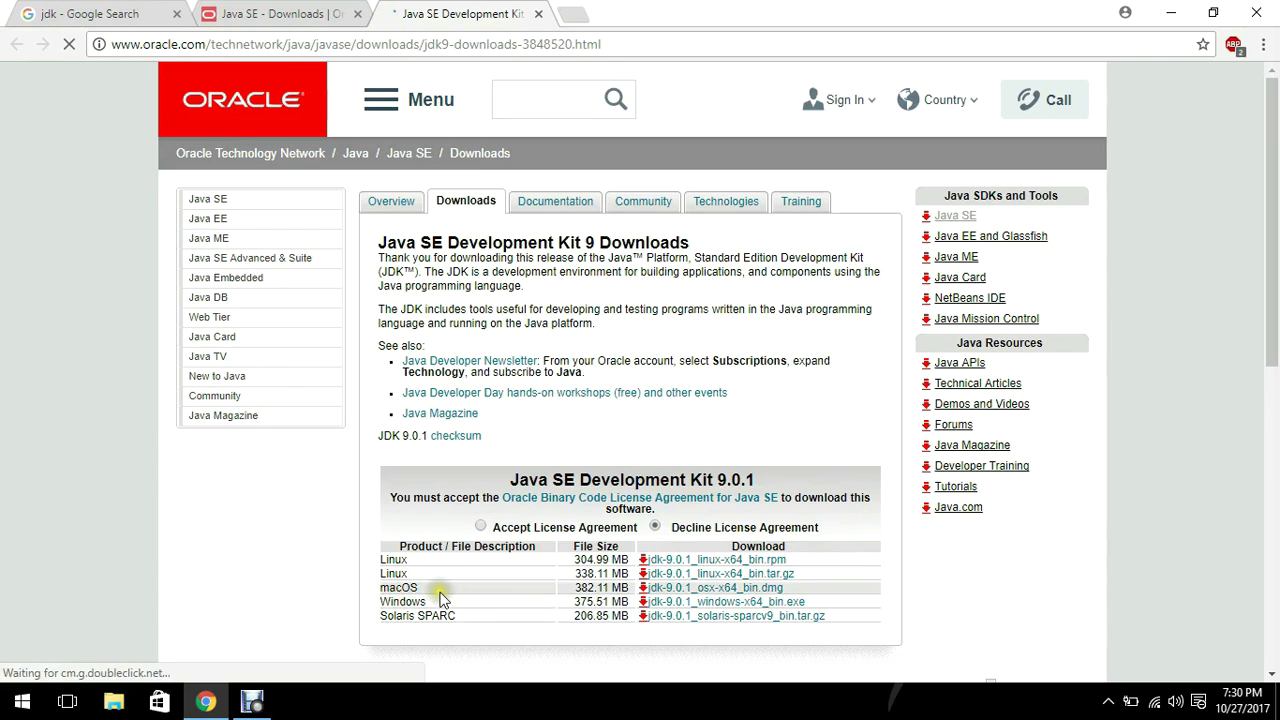
left_click_drag(1277, 300, 1235, 395)
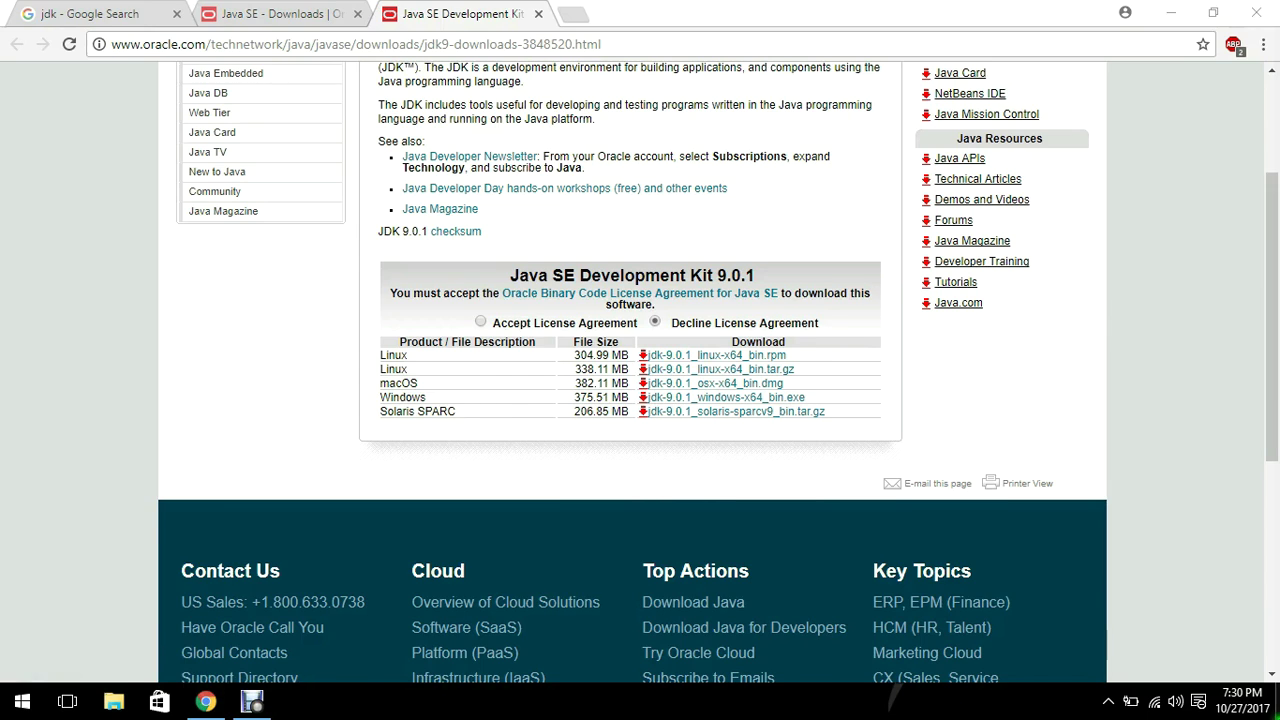
Step: Check the computer's system type in the Windows system properties, then close the window
left_click(1277, 700)
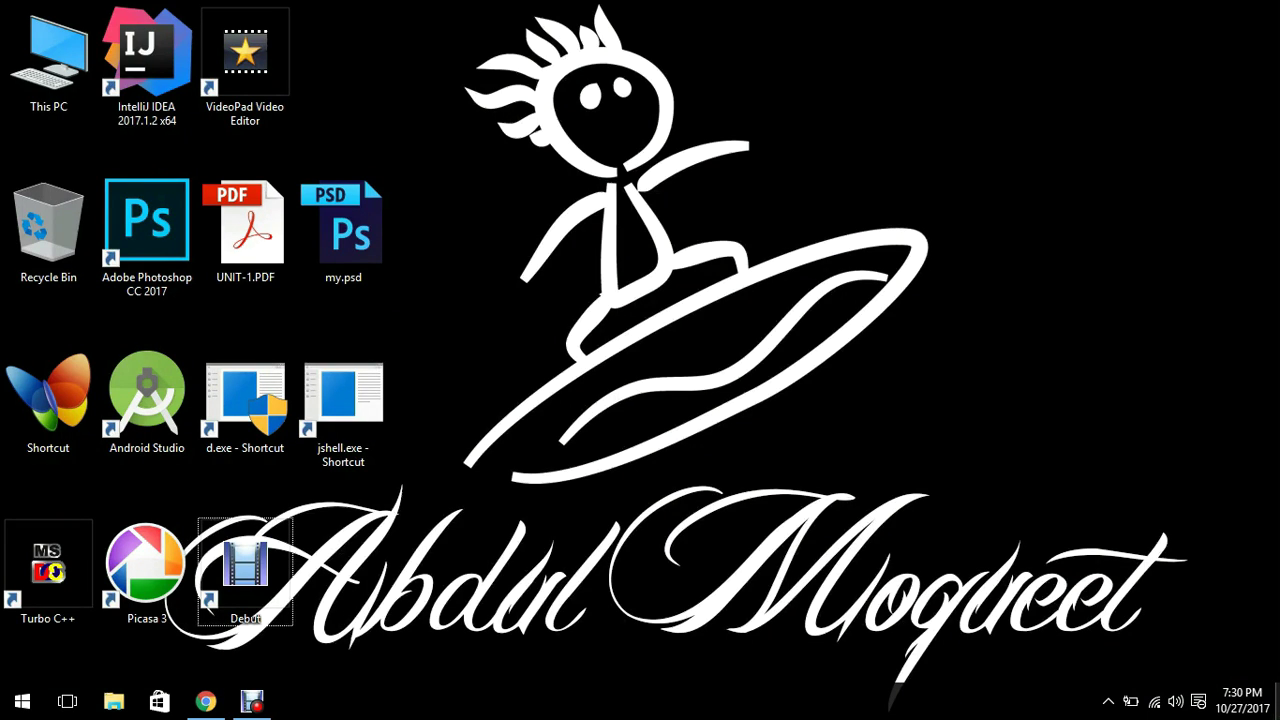
right_click(21, 62)
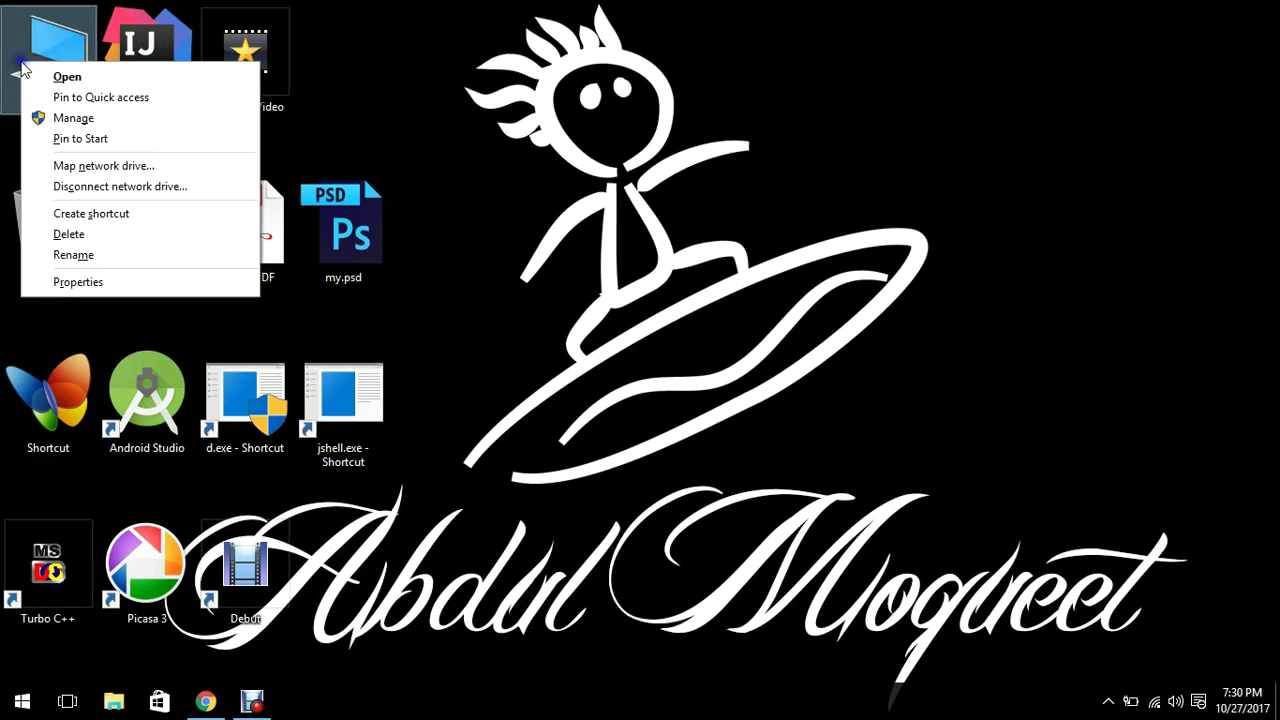
left_click(80, 284)
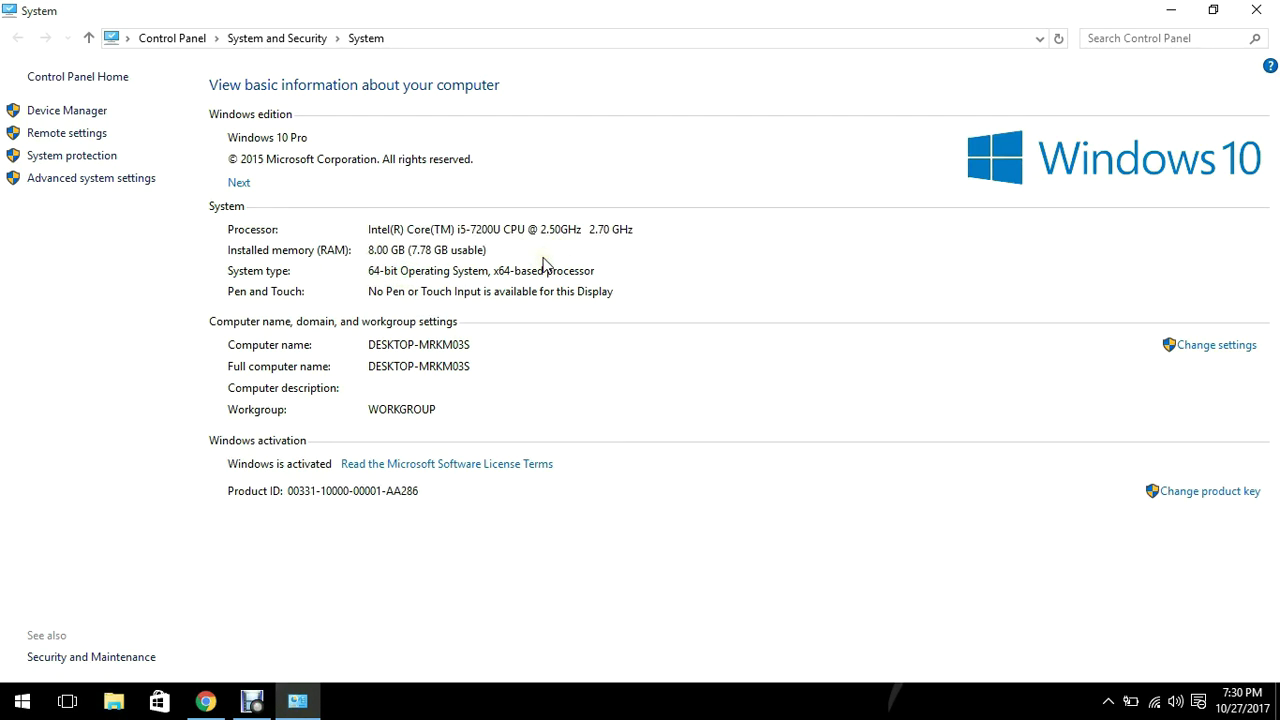
left_click(1256, 9)
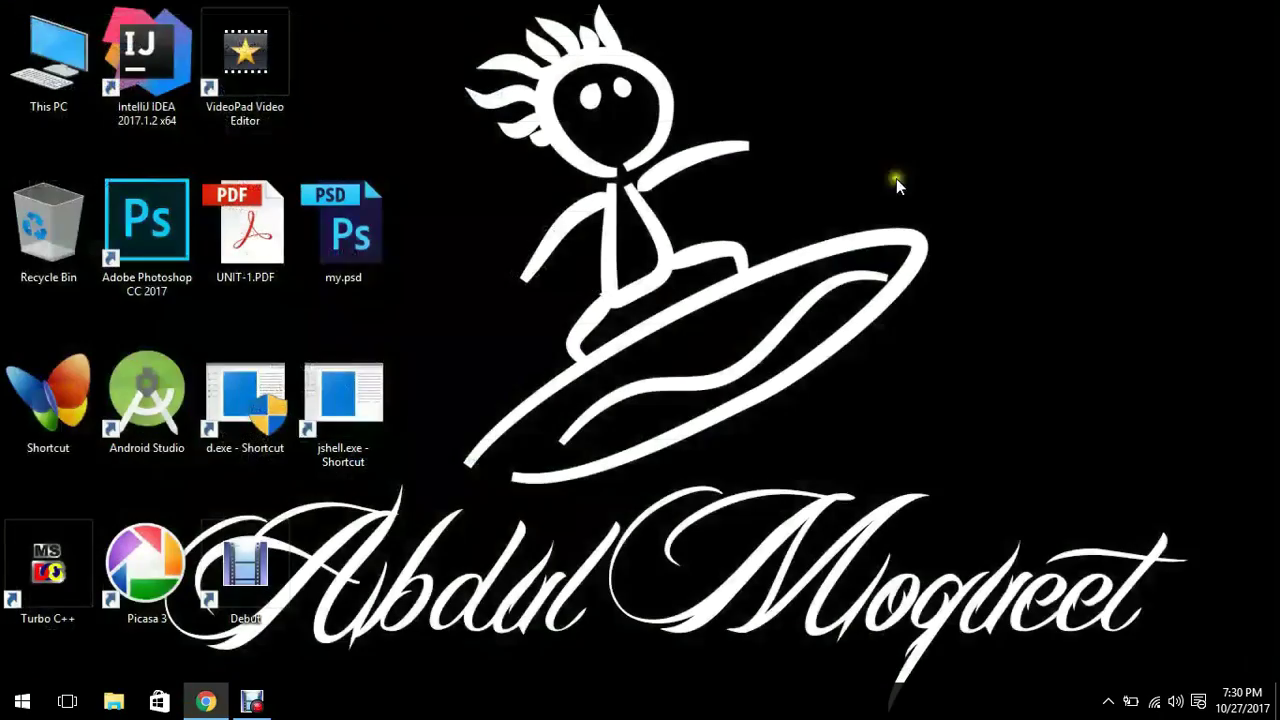
Step: Return to Chrome and examine the Windows downloads on the Java SE 8u151/8u152 page, opened in a new tab
left_click(203, 704)
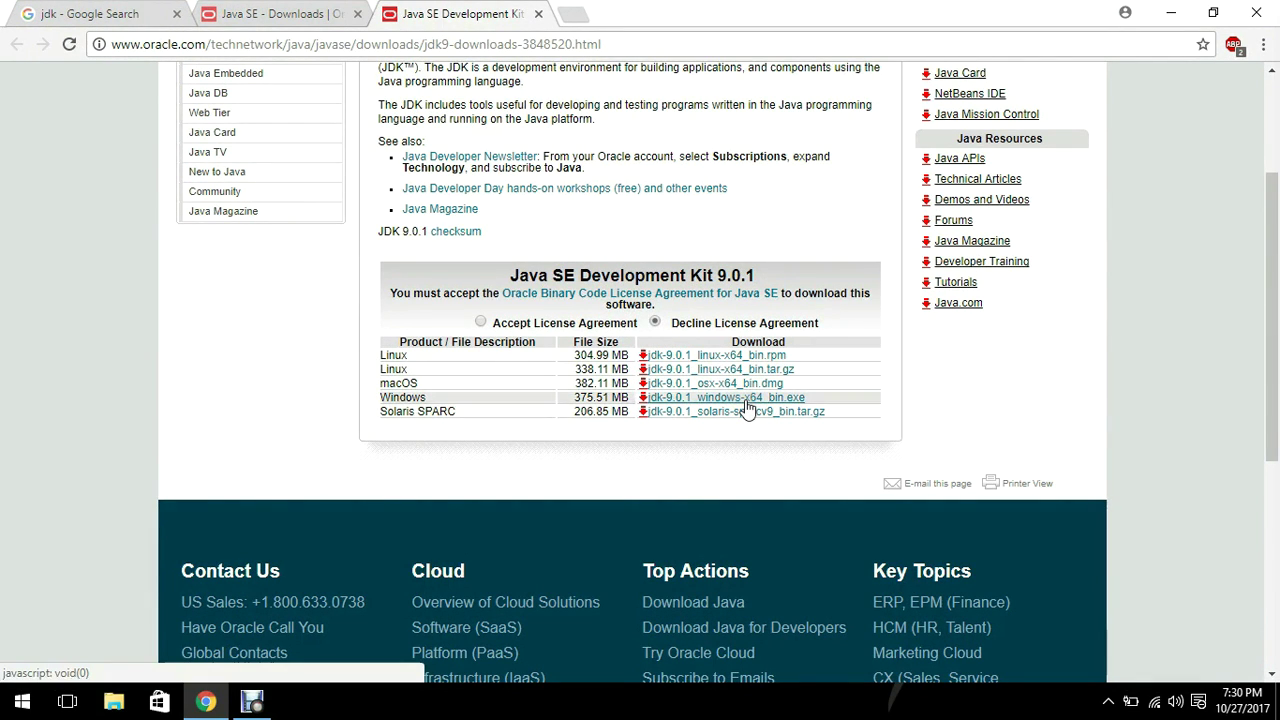
left_click(251, 12)
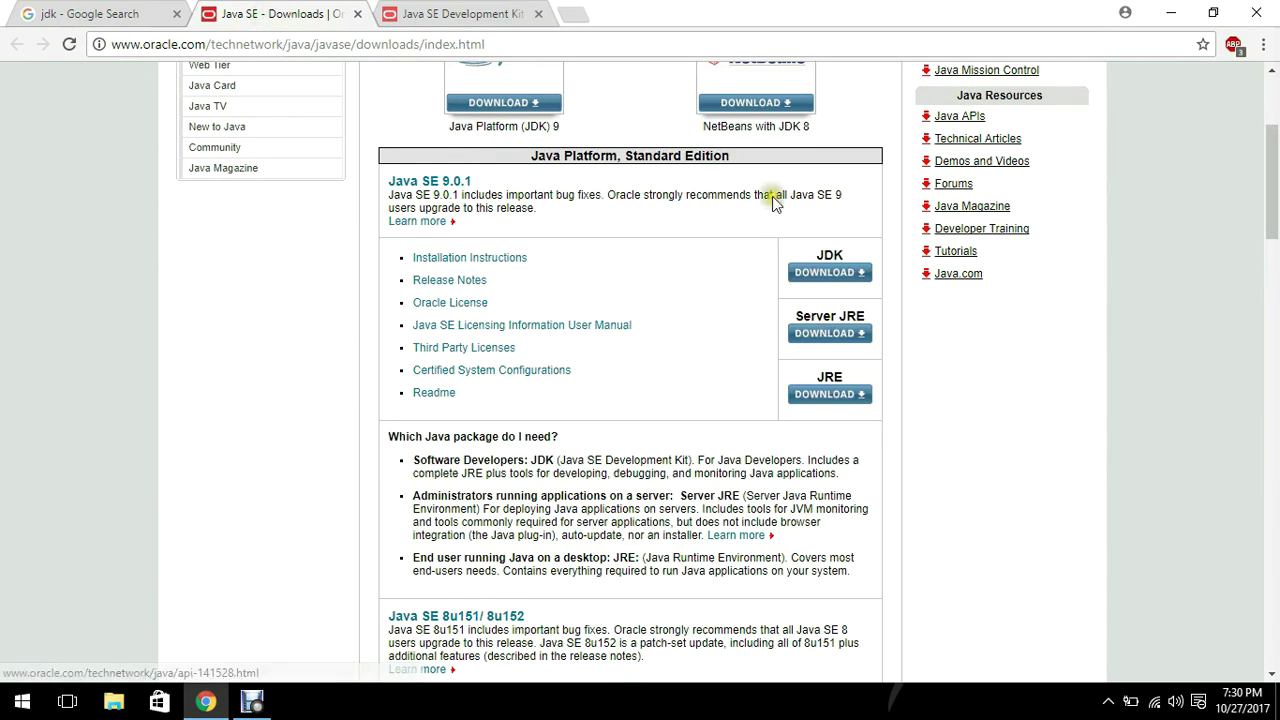
left_click_drag(1273, 200, 1273, 283)
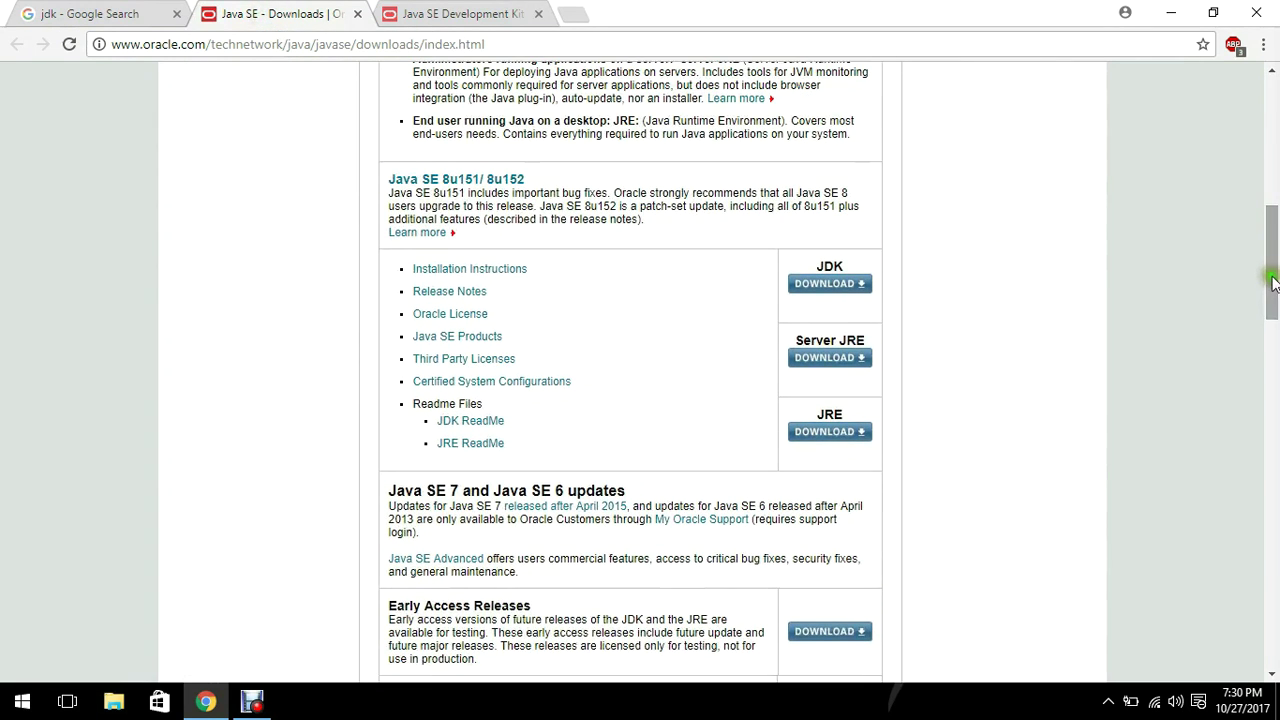
right_click(467, 179)
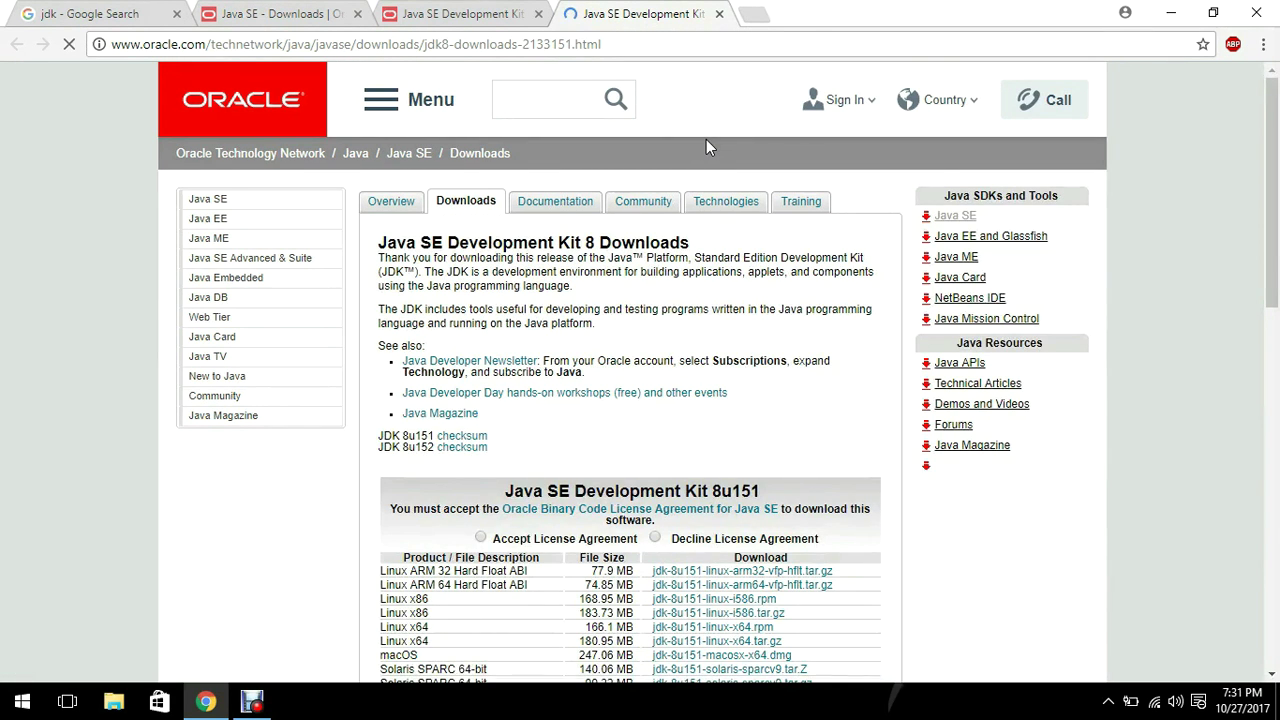
left_click_drag(1277, 145, 1277, 222)
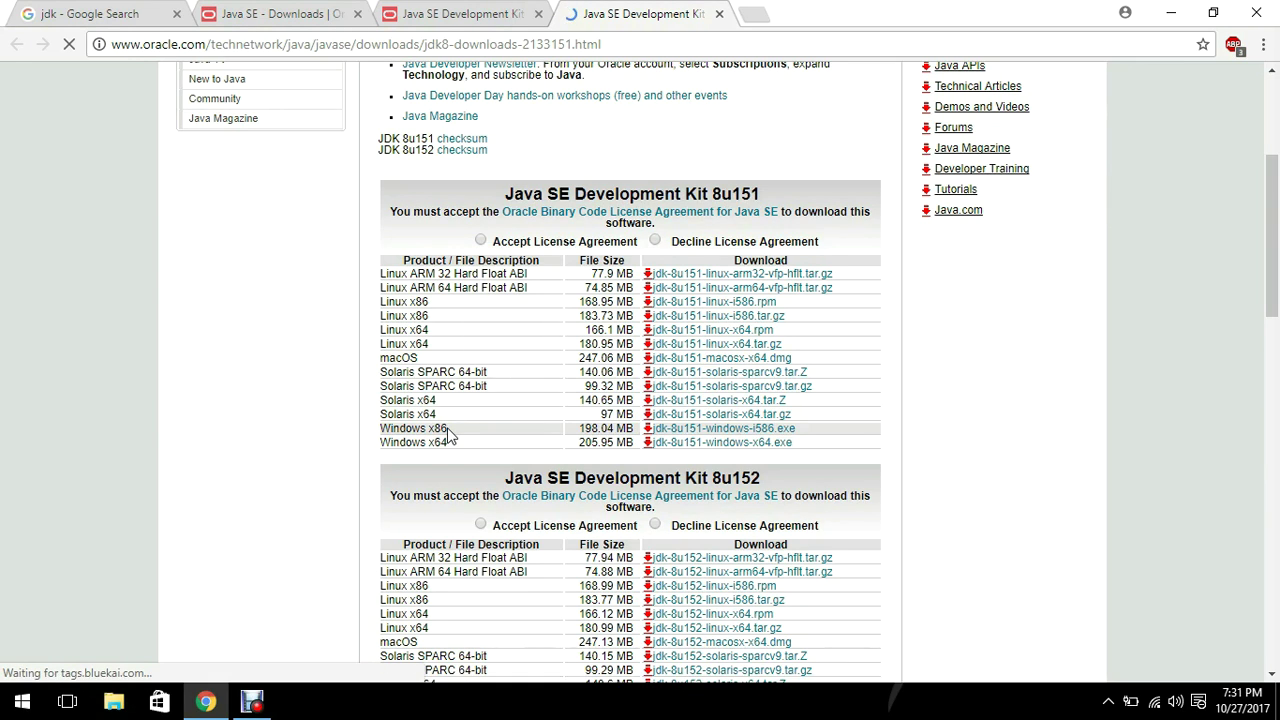
Step: Accept the license agreement for Java SE Development Kit 9.0.1 and download jdk-9.0.1_windows-x64_bin.exe
left_click(450, 14)
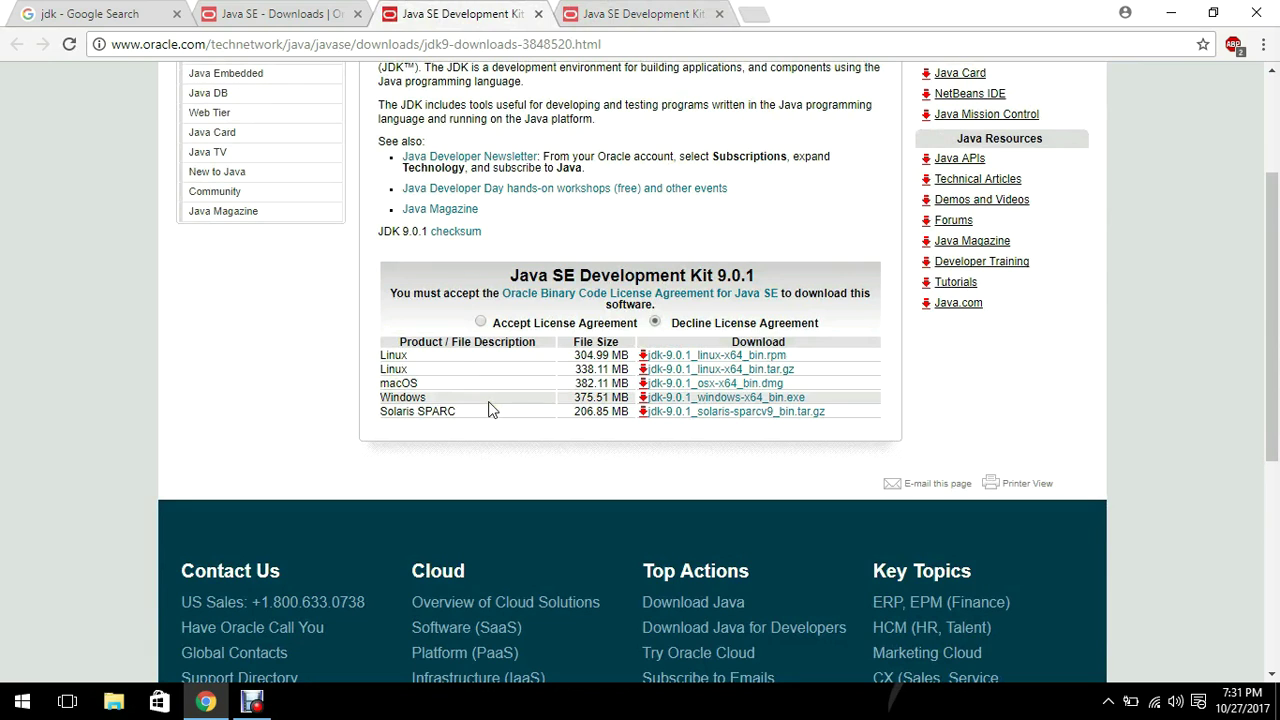
left_click(480, 322)
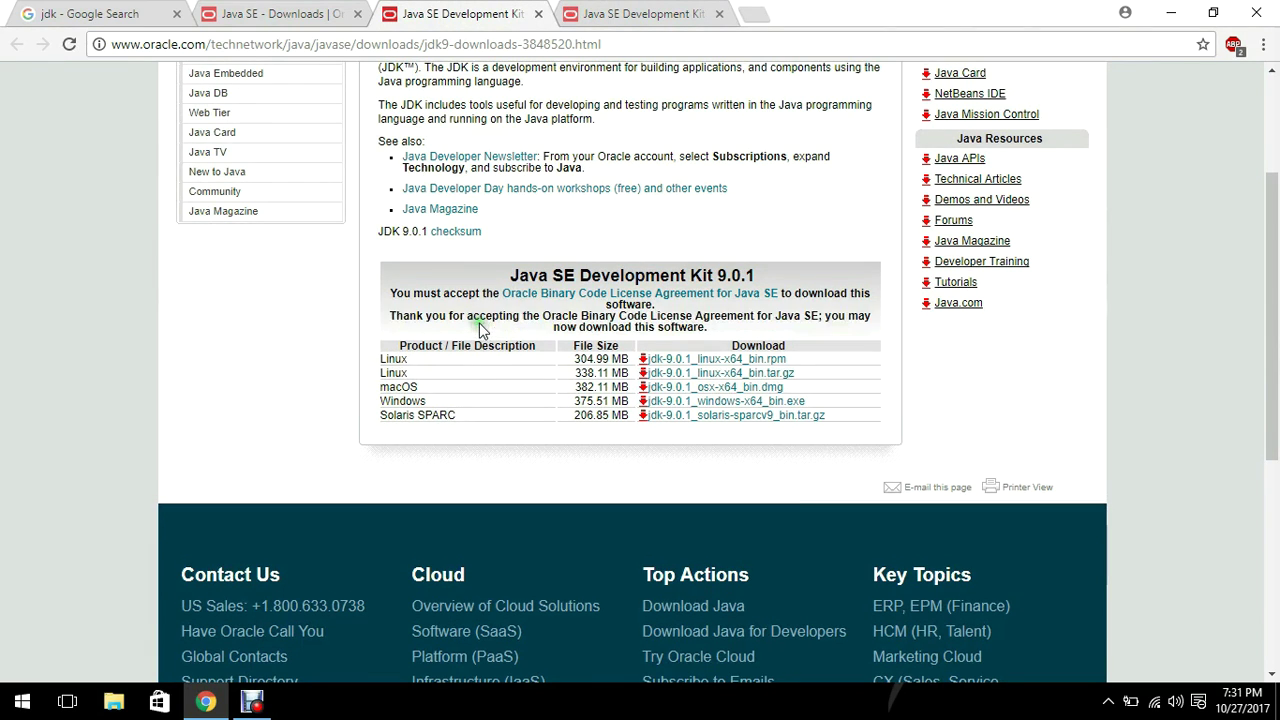
left_click(697, 403)
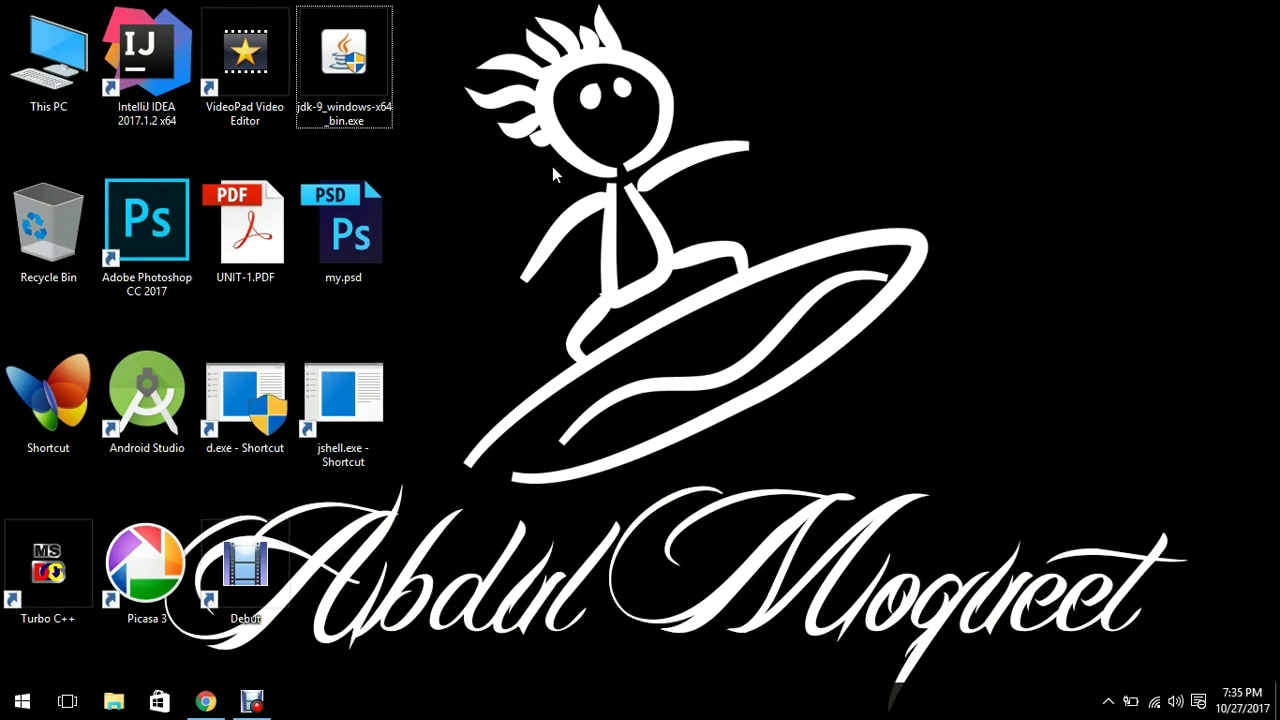
Step: Refresh the desktop and check for an existing Java installation by running java -version in Command Prompt
right_click(577, 167)
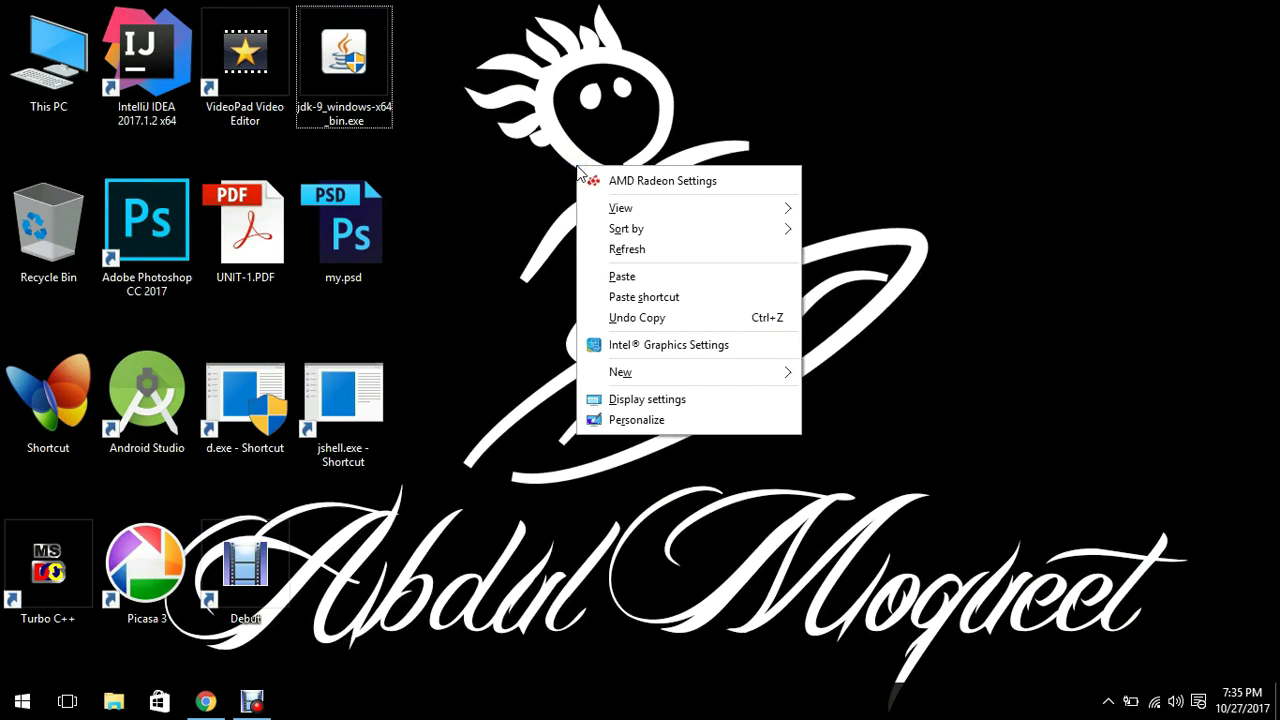
left_click(624, 248)
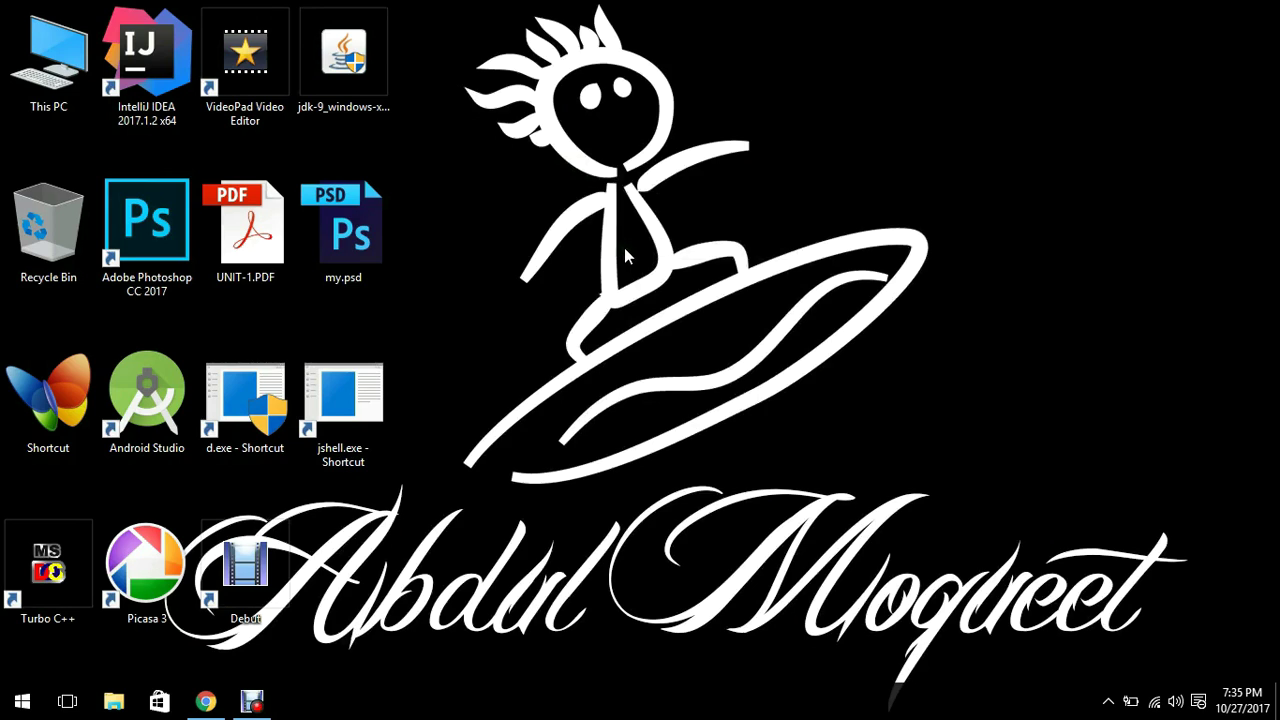
right_click(17, 708)
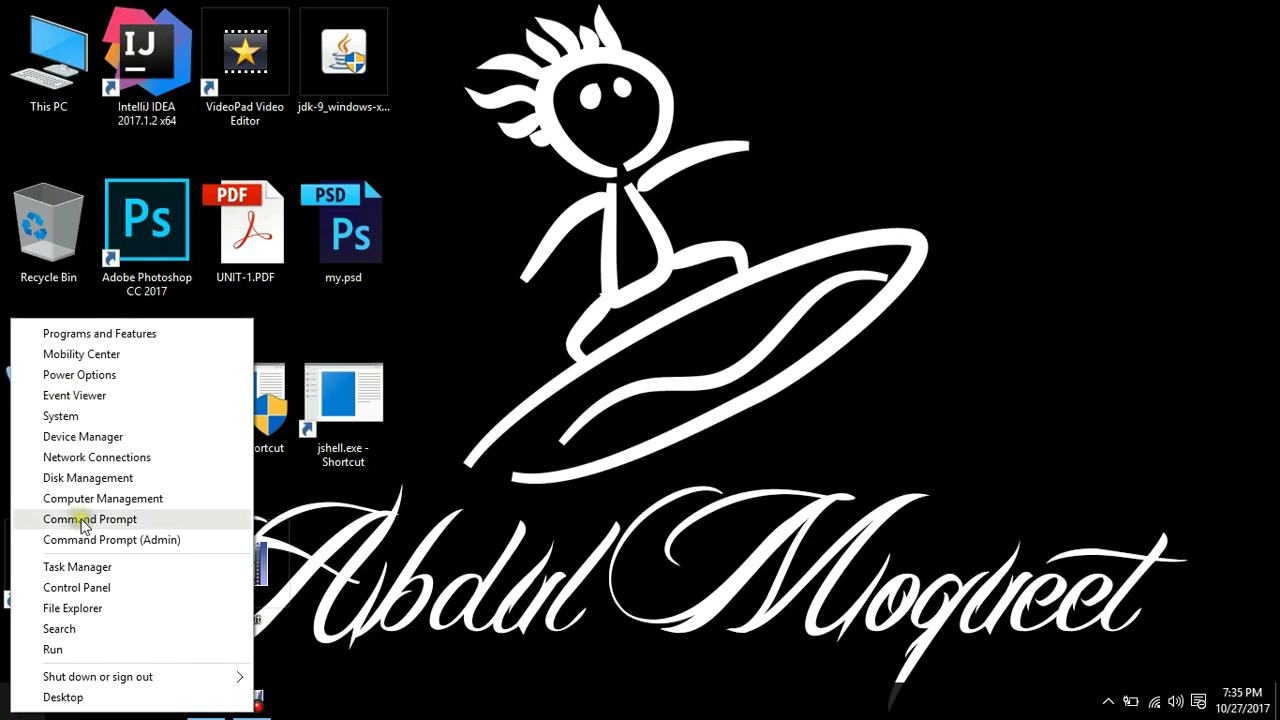
left_click(118, 519)
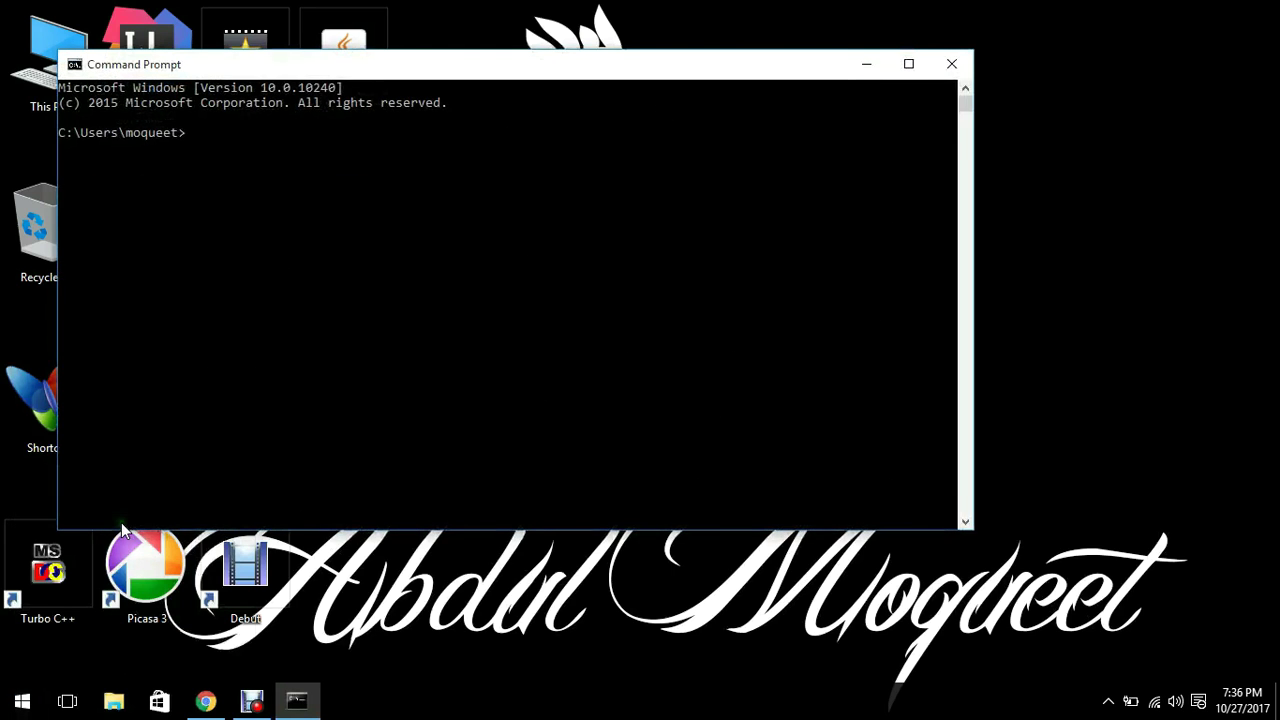
left_click_drag(673, 73, 853, 139)
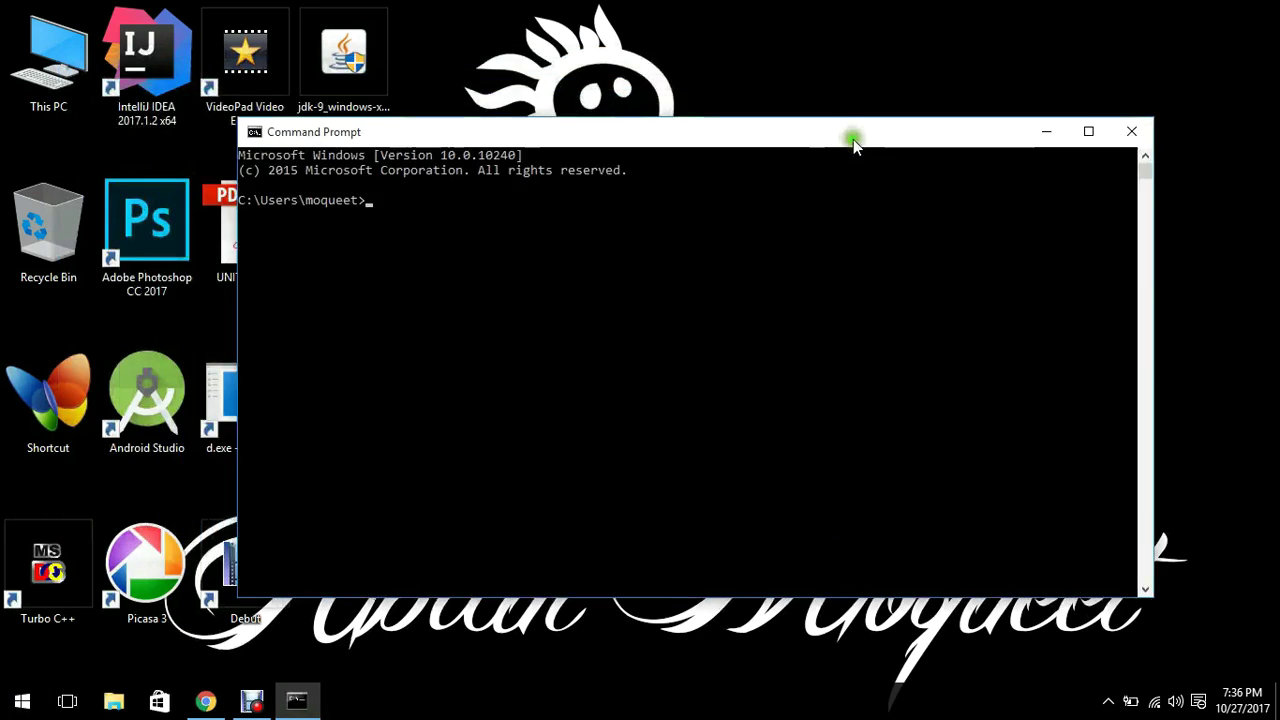
type("java -versio")
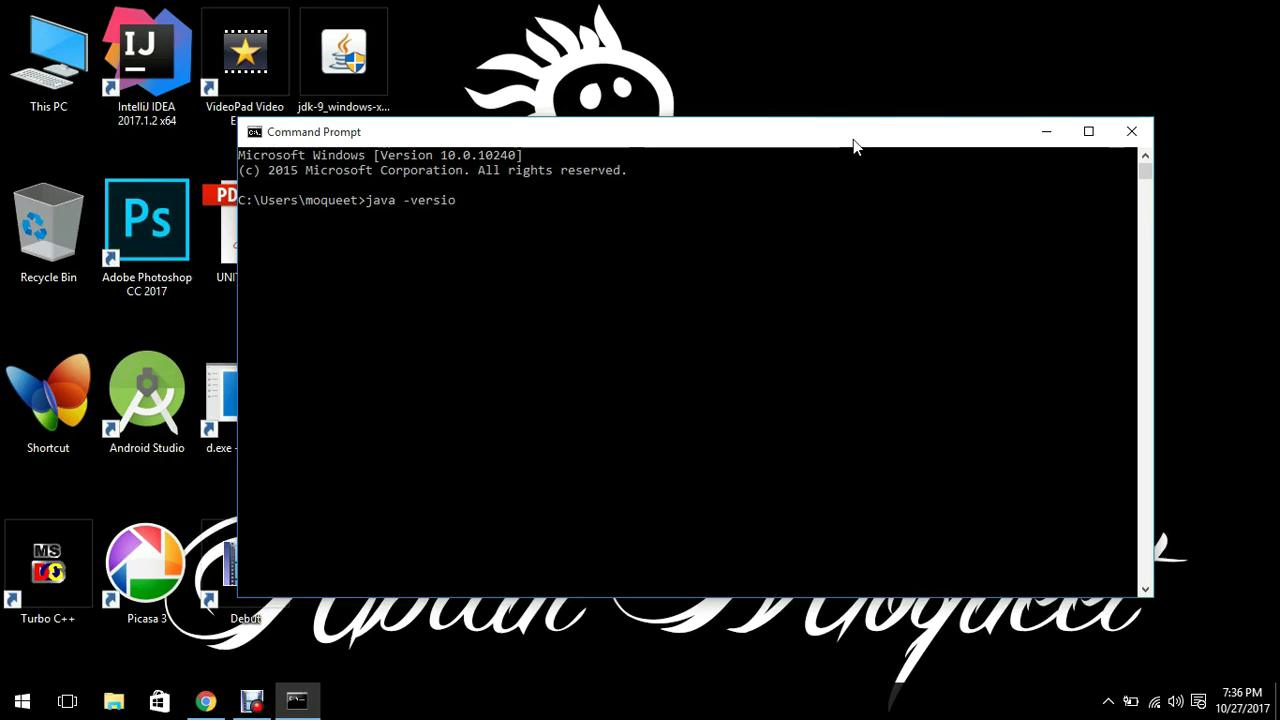
type("n")
key("Return")
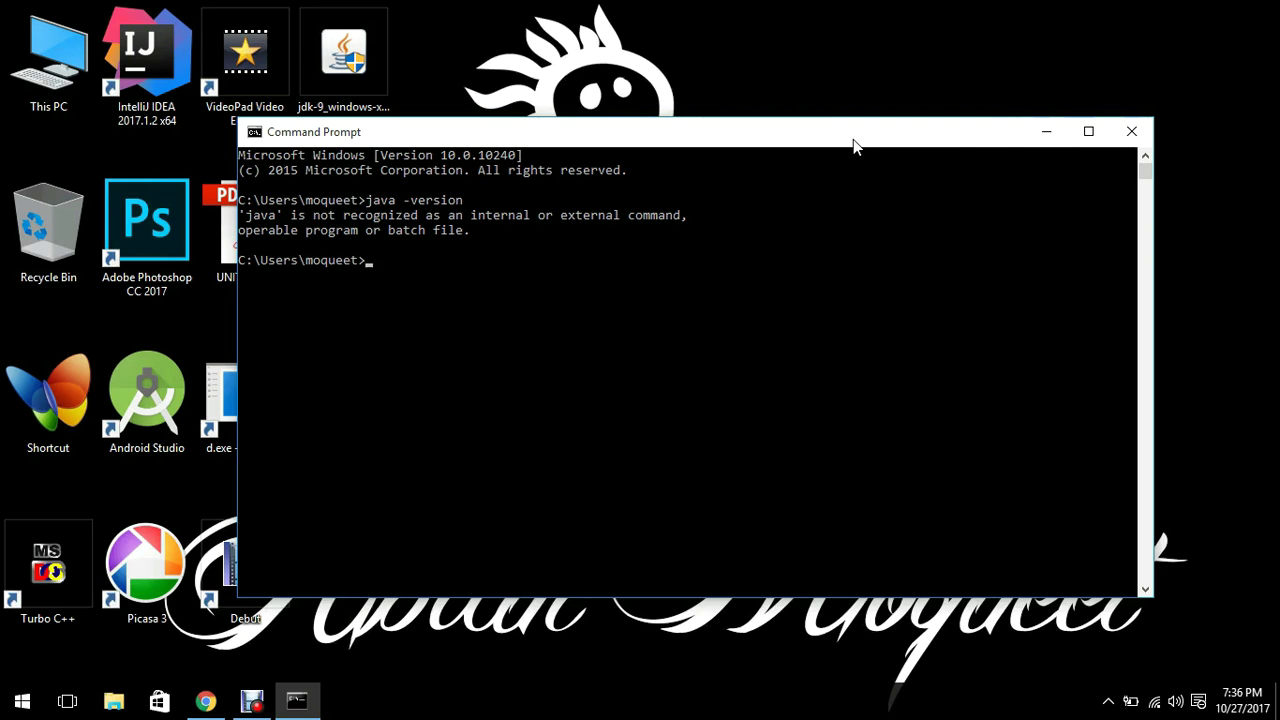
left_click(1126, 132)
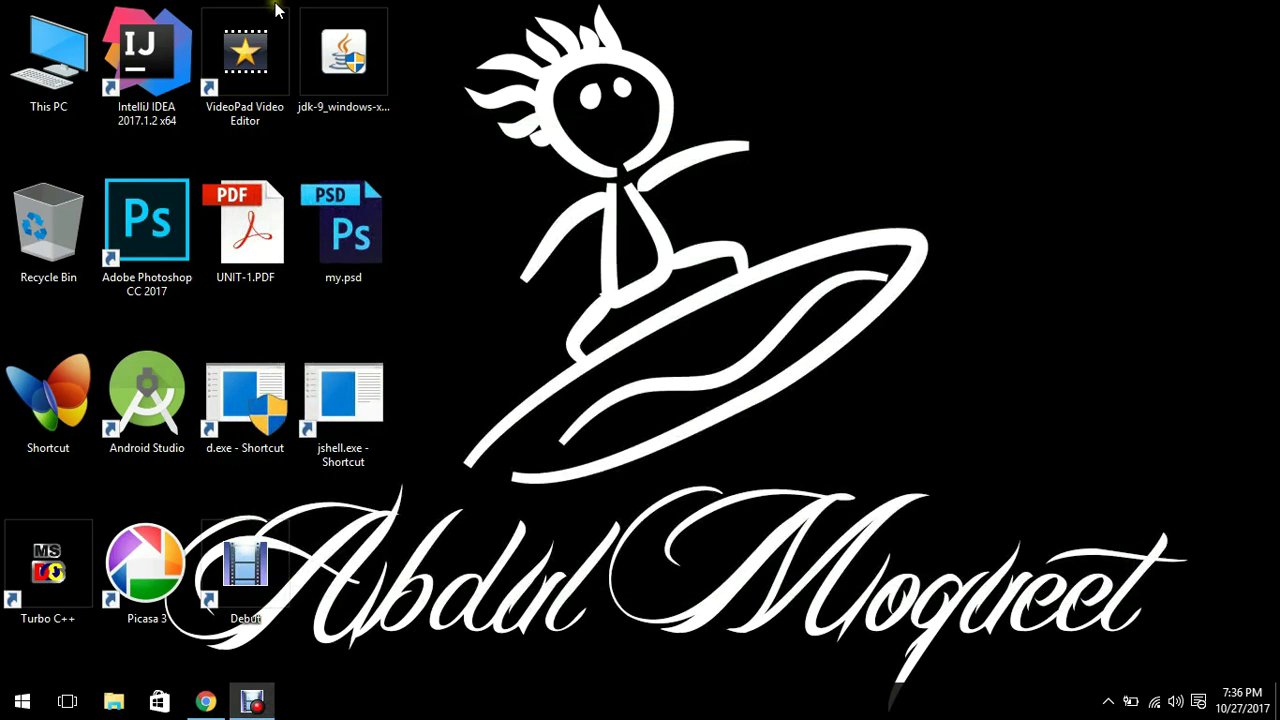
Step: Run the JDK 9 installer from the desktop, keeping the default features and the jdk-9 and jre-9 install folders
left_click(340, 62)
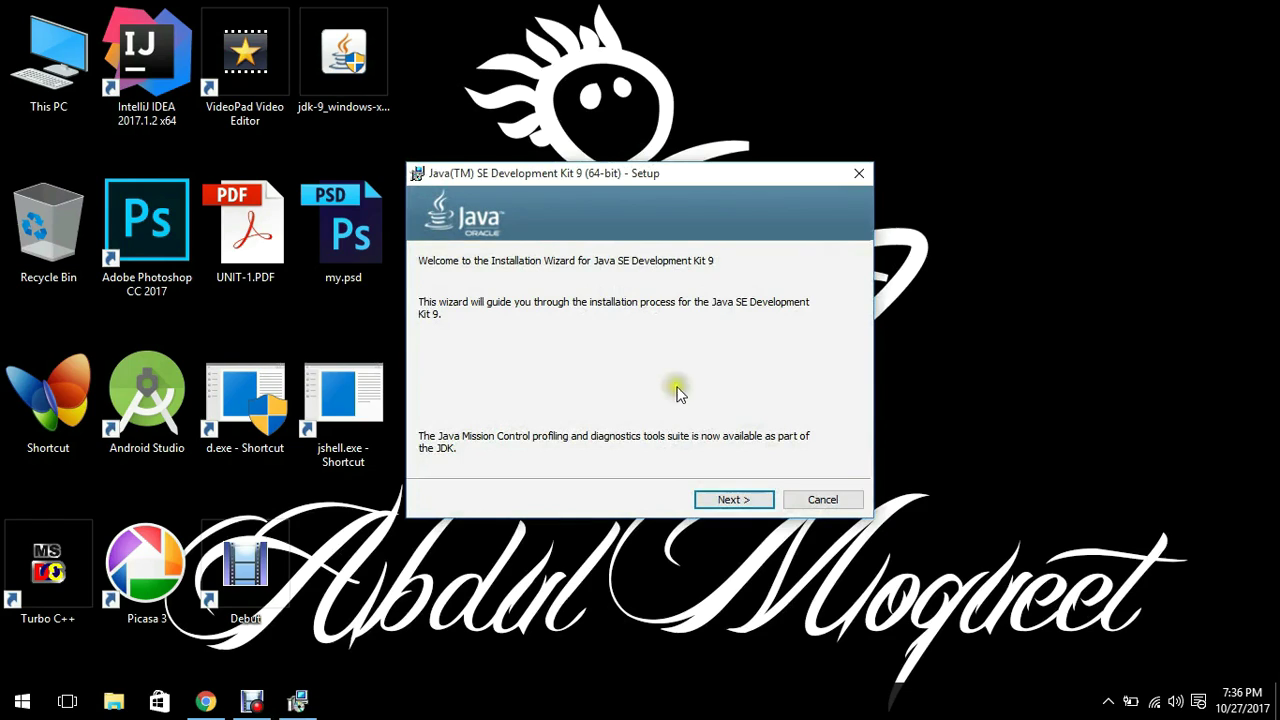
left_click(730, 500)
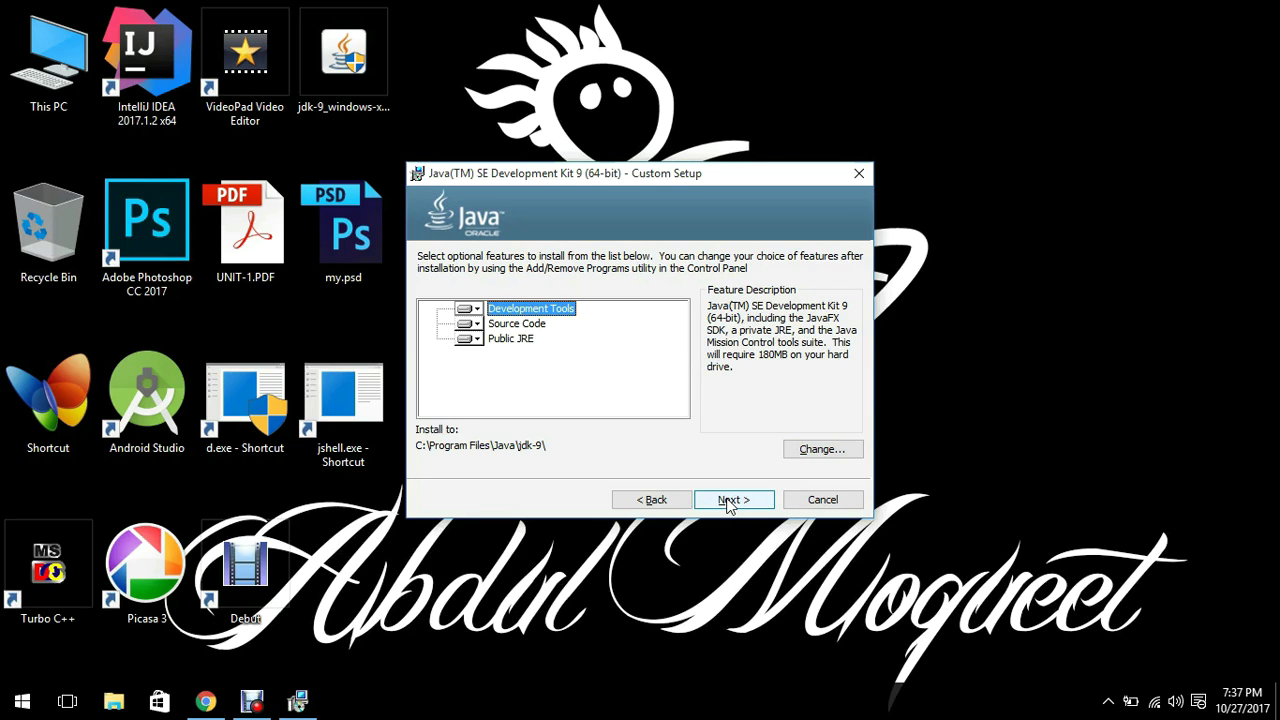
left_click(730, 500)
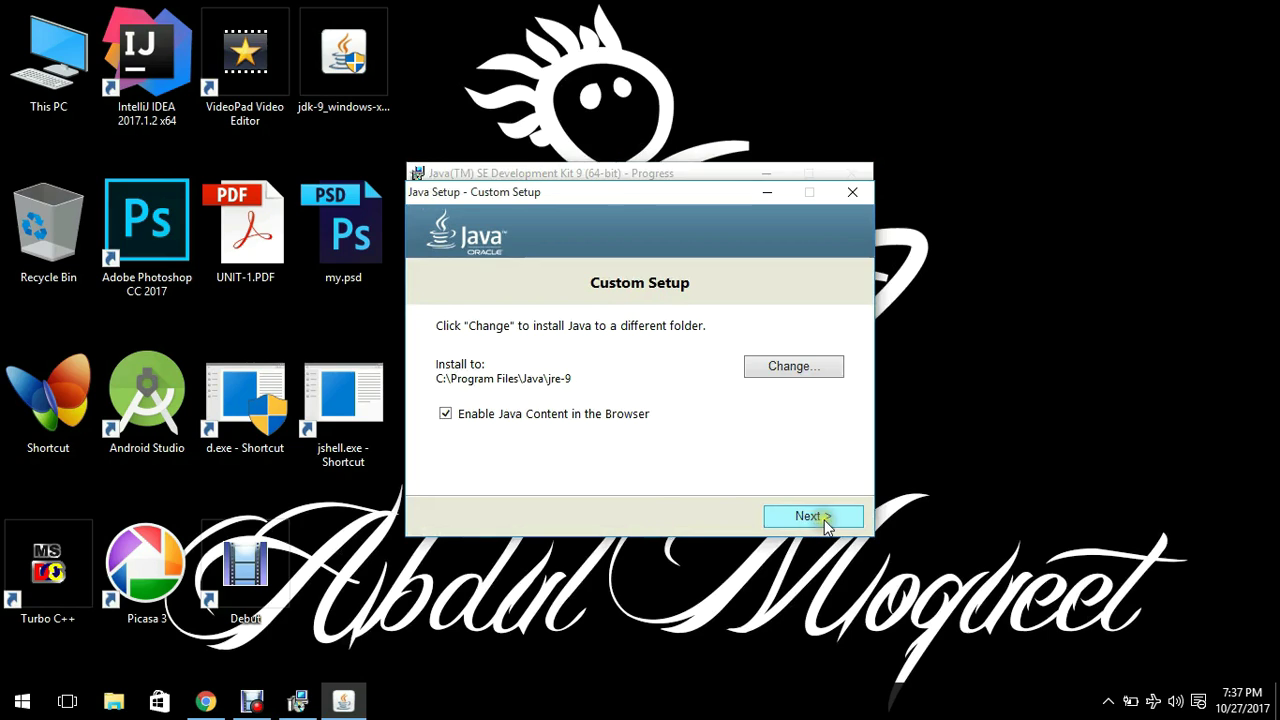
left_click(826, 520)
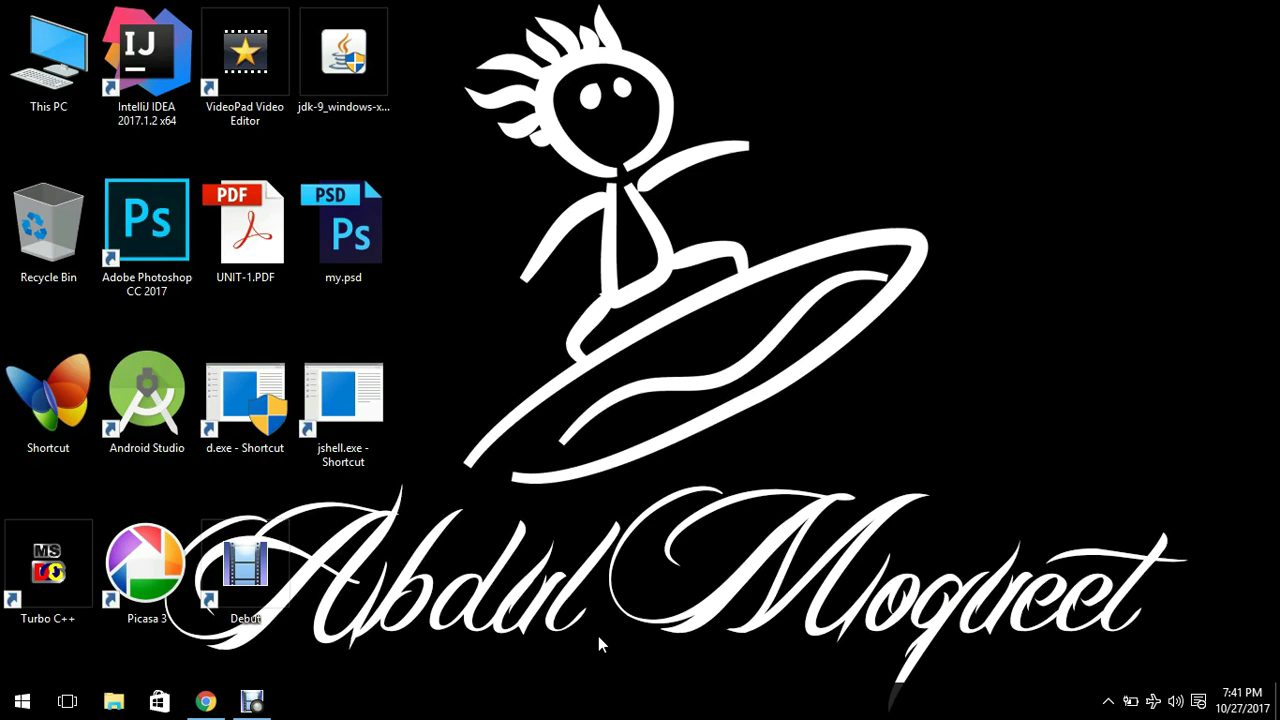
Step: Open the folder C:\Program Files\Java in File Explorer
double_click(58, 48)
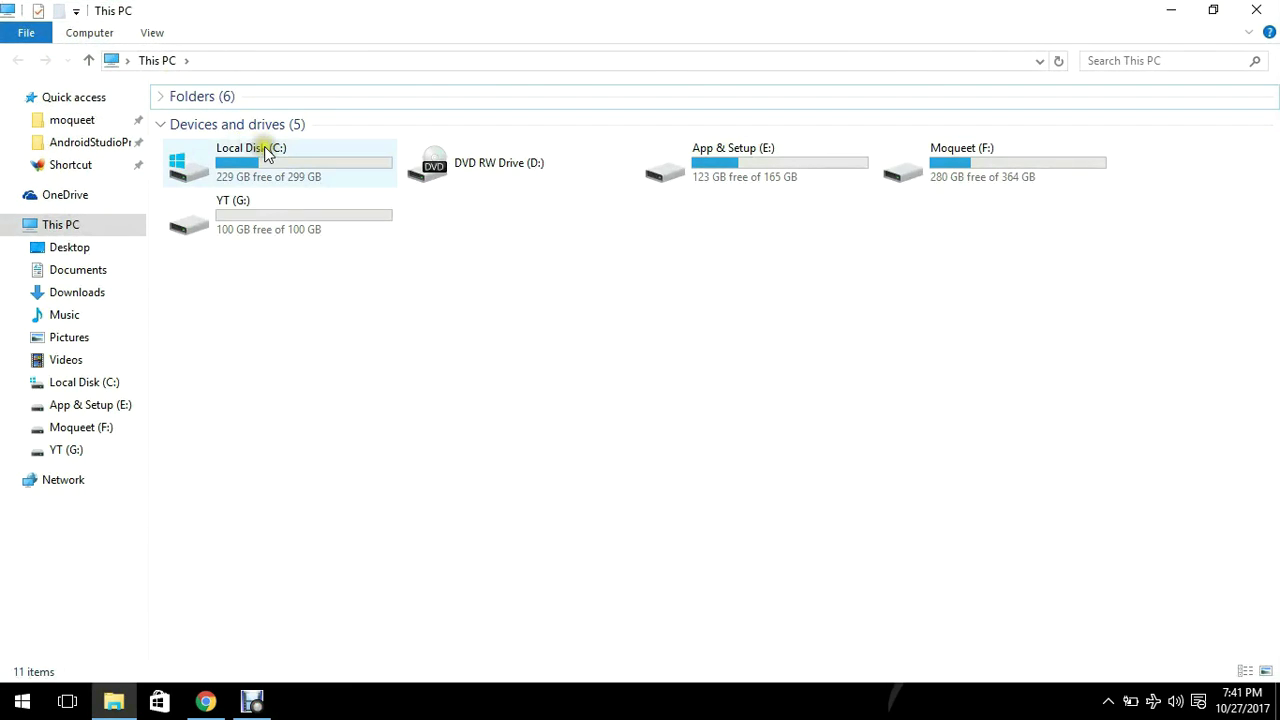
double_click(268, 150)
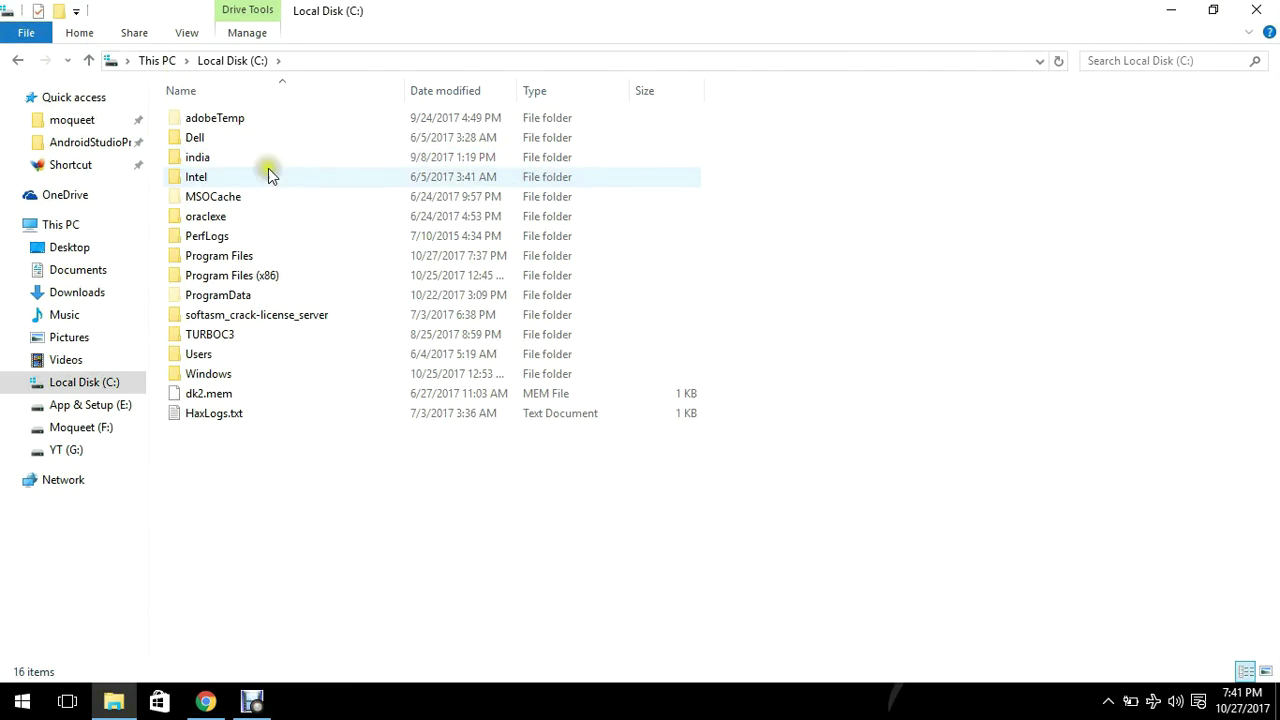
double_click(254, 257)
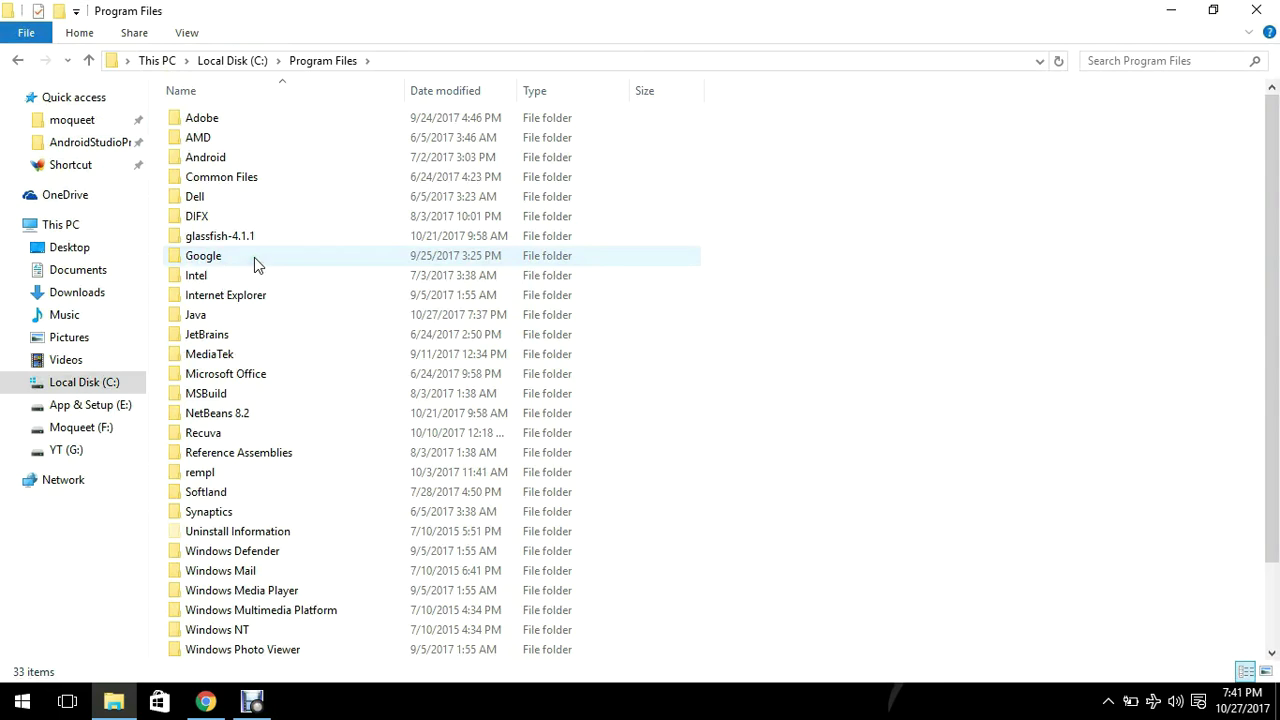
double_click(228, 314)
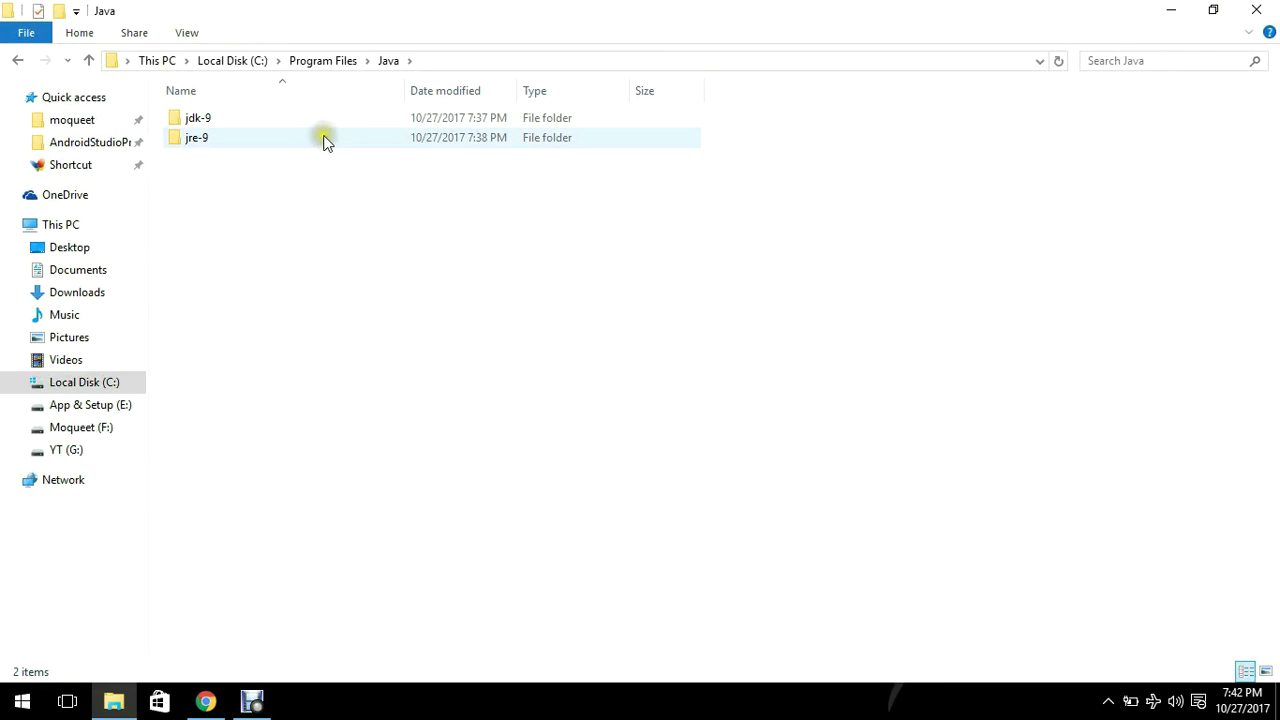
Step: Copy the path of the JDK's bin folder, C:\Program Files\Java\jdk-9\bin, and close File Explorer
double_click(295, 122)
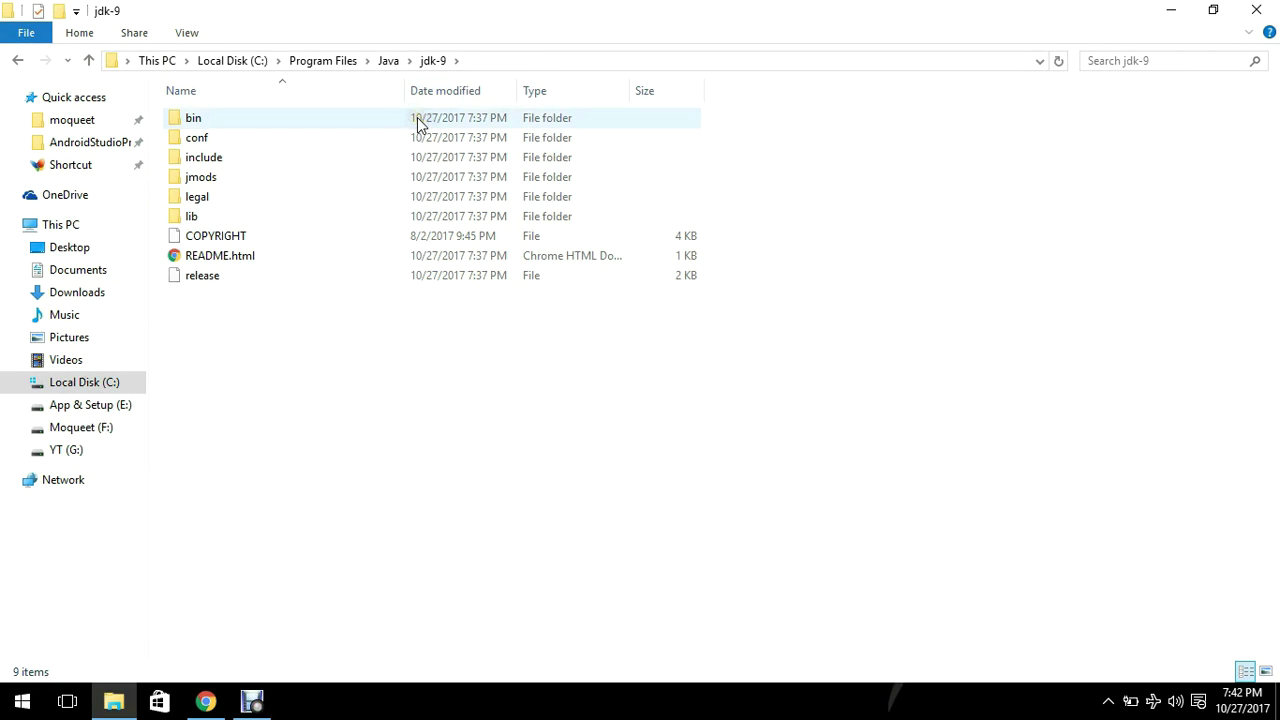
double_click(418, 122)
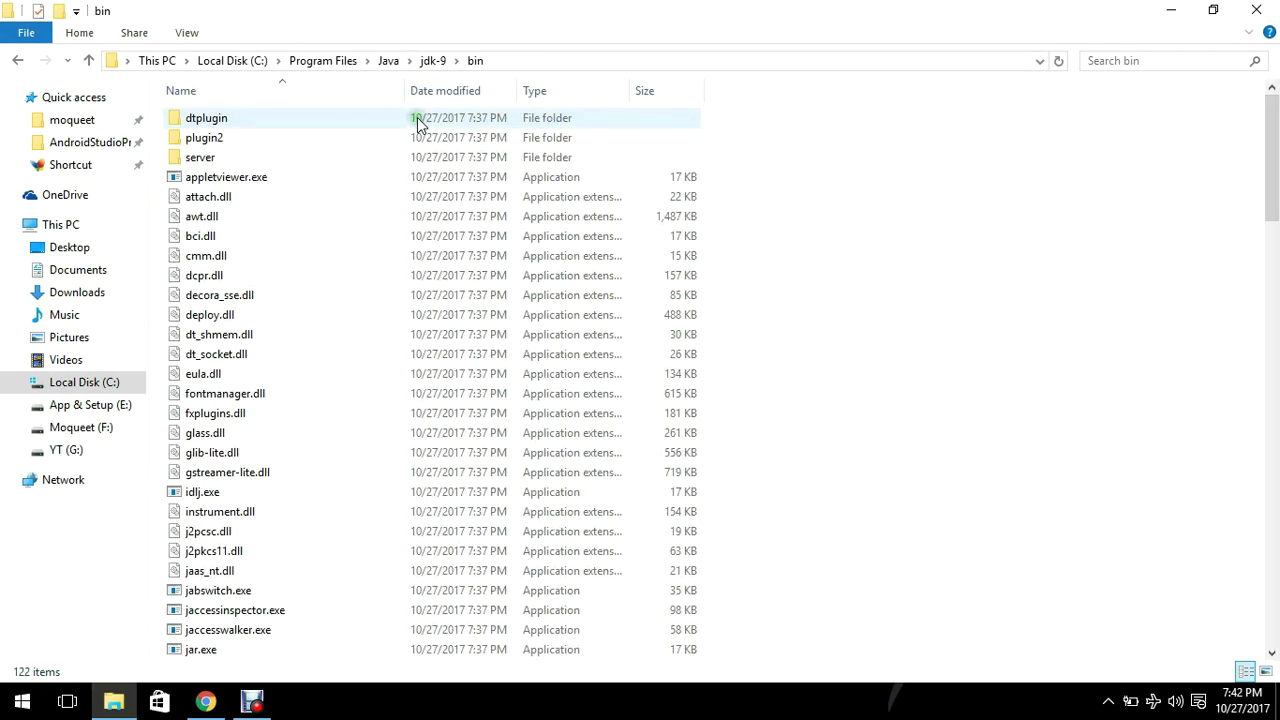
left_click(565, 61)
key("ctrl+c")
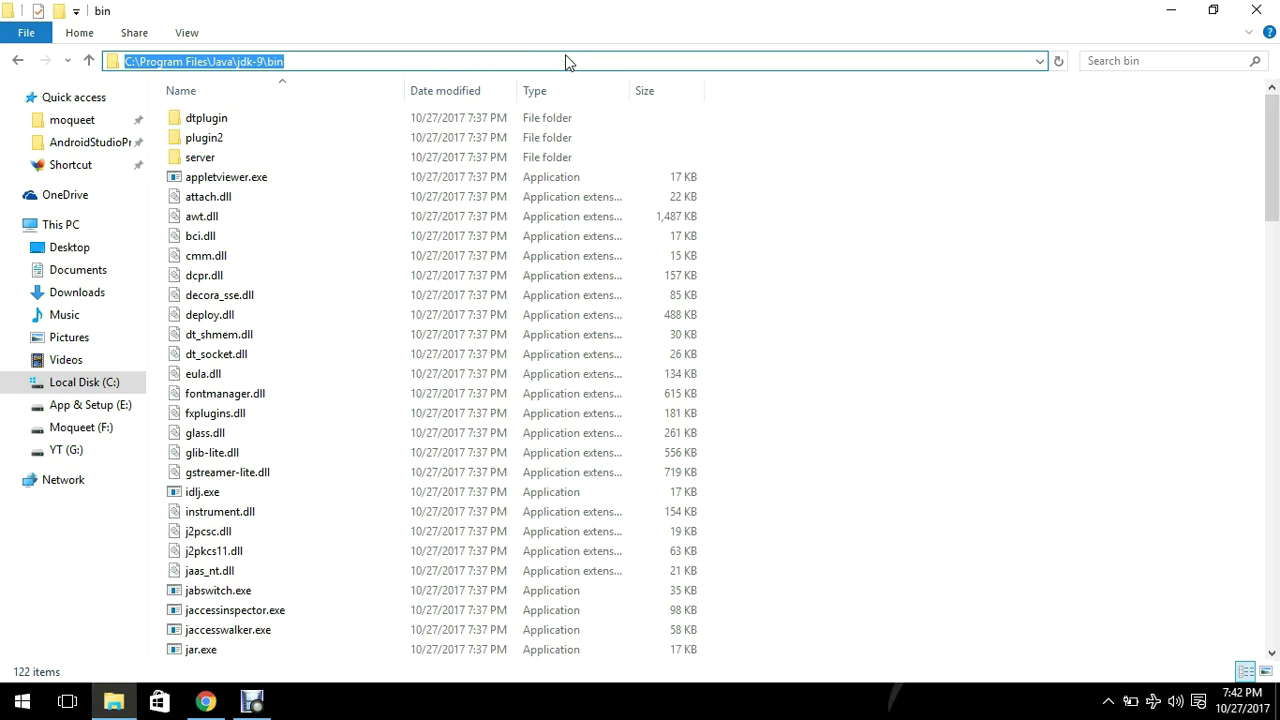
left_click(1256, 9)
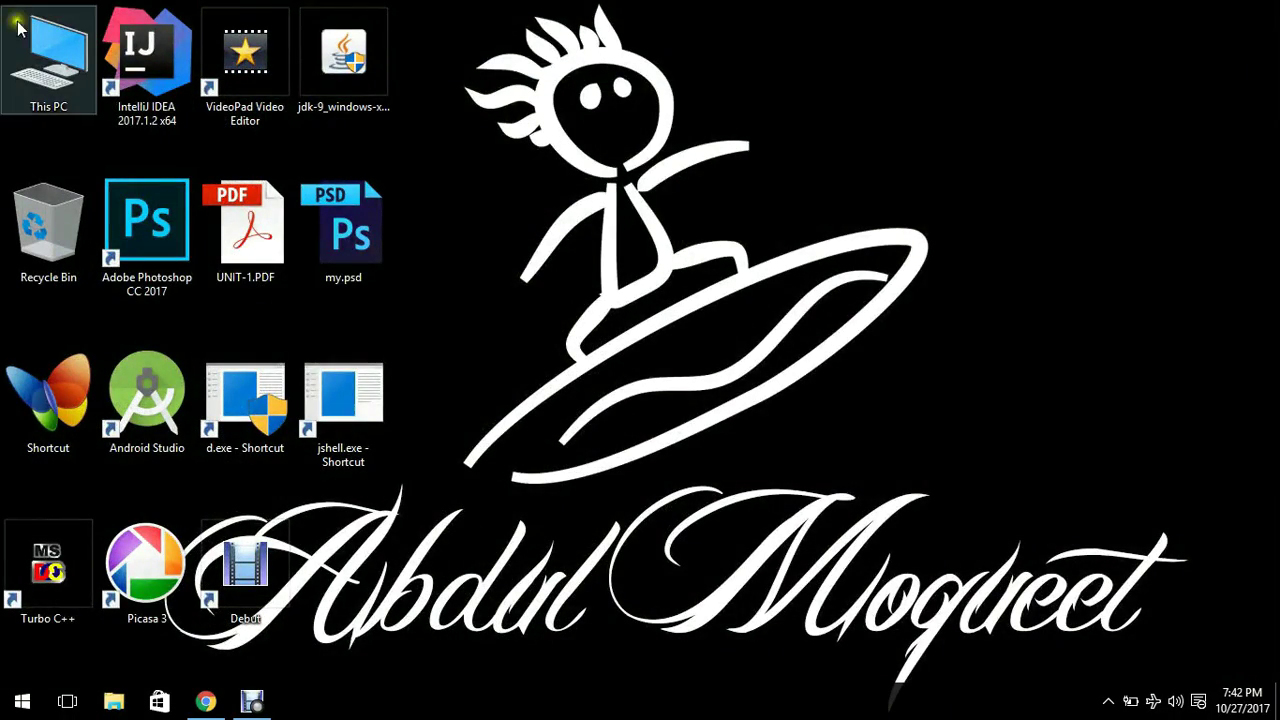
Step: Open the Environment Variables dialog from the advanced system settings of This PC
right_click(4, 30)
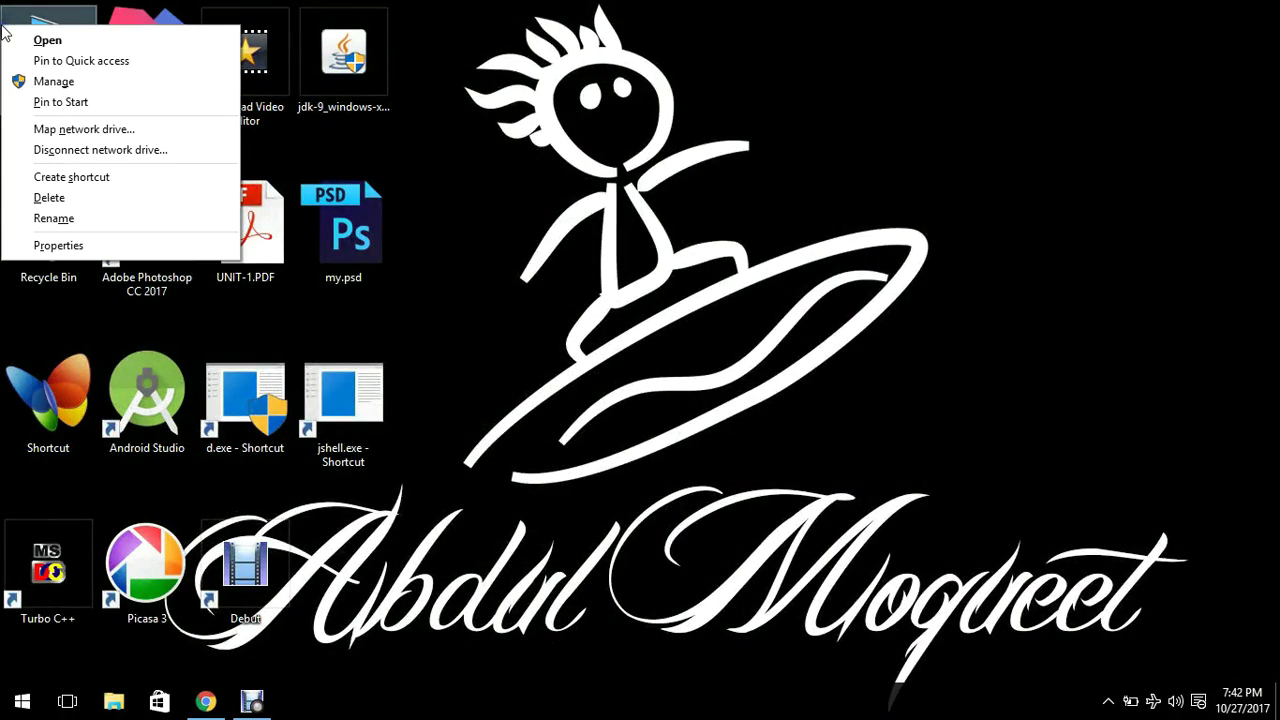
left_click(107, 246)
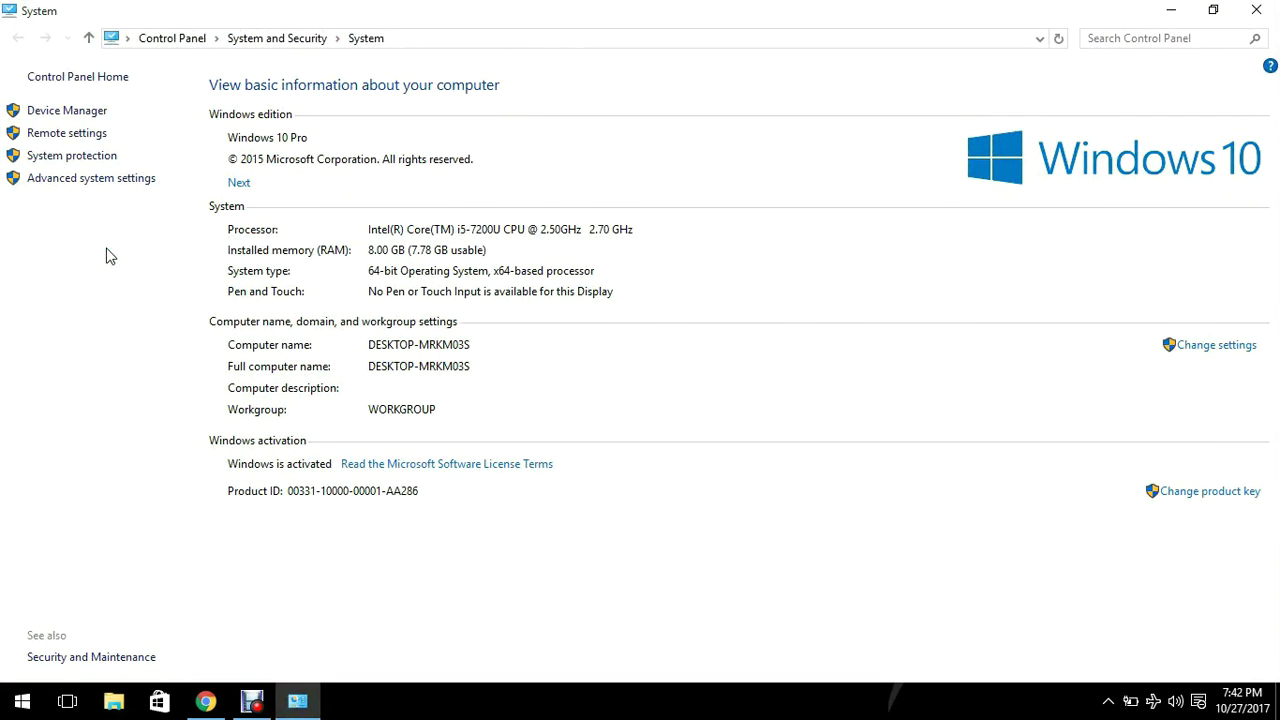
left_click(108, 182)
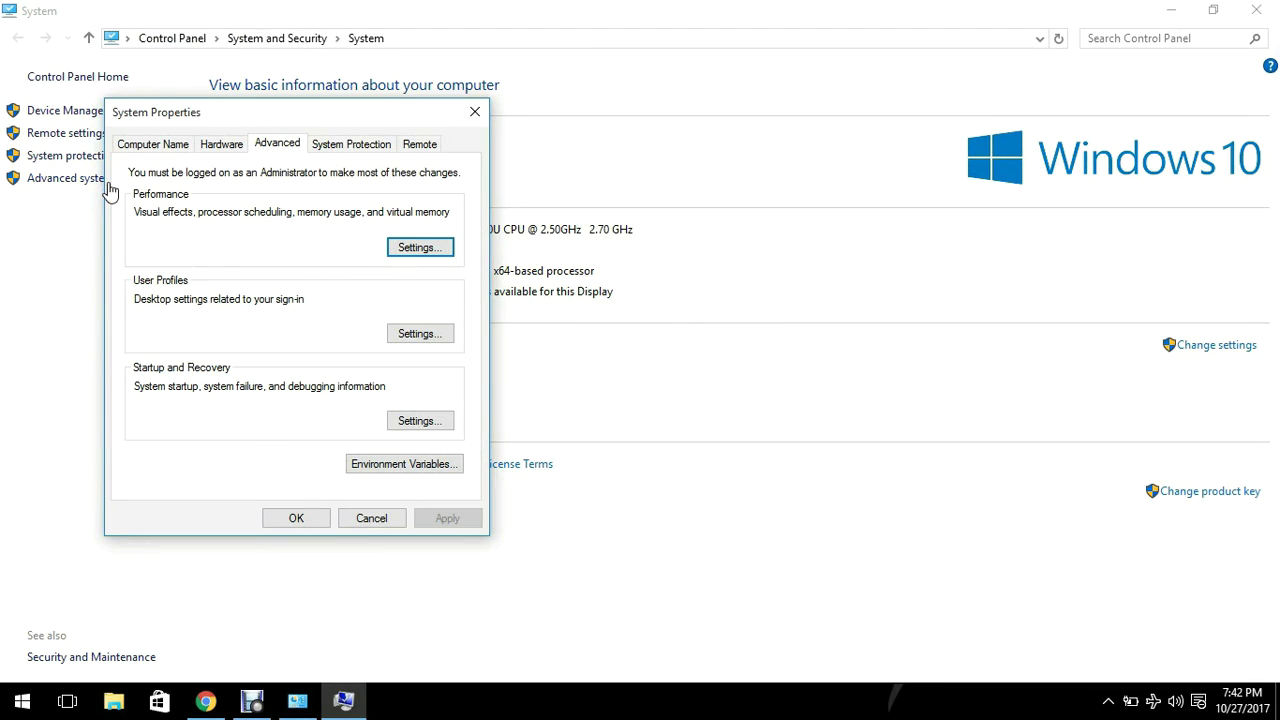
left_click(386, 470)
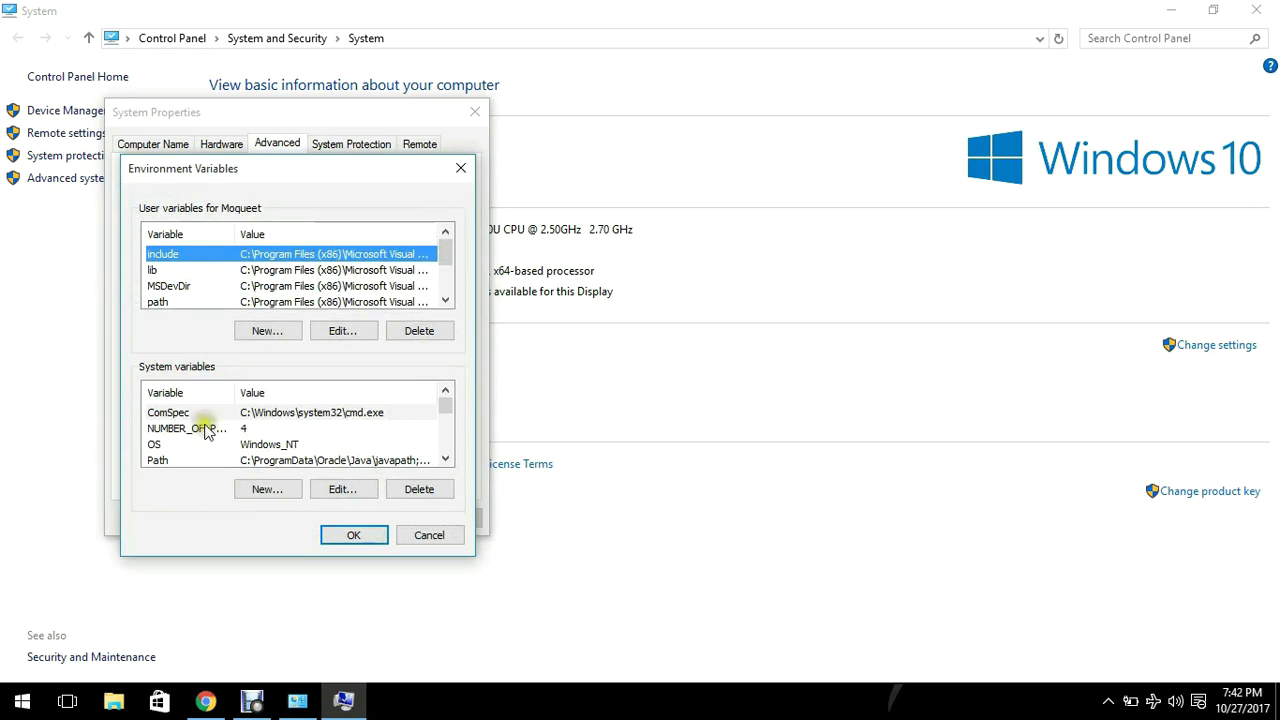
Step: Append ;C:\Program Files\Java\jdk-9\bin to the Path system variable, save the change and close the system settings
left_click(176, 461)
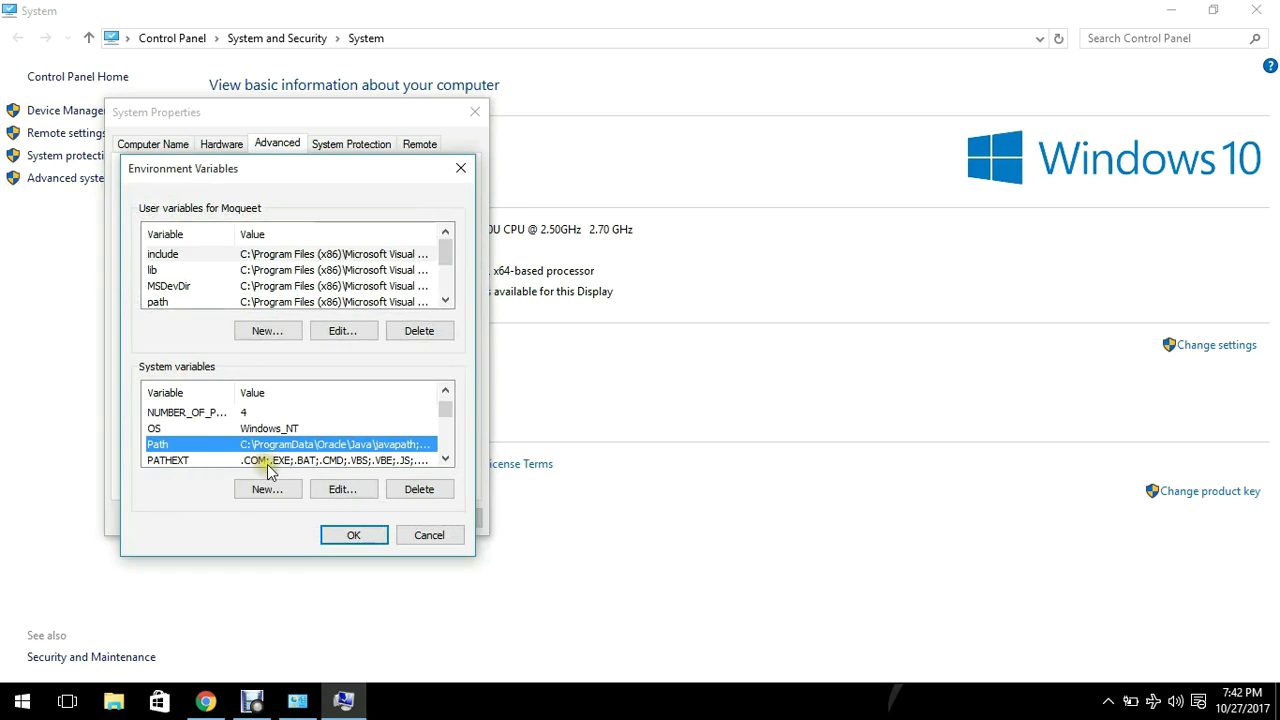
left_click(338, 489)
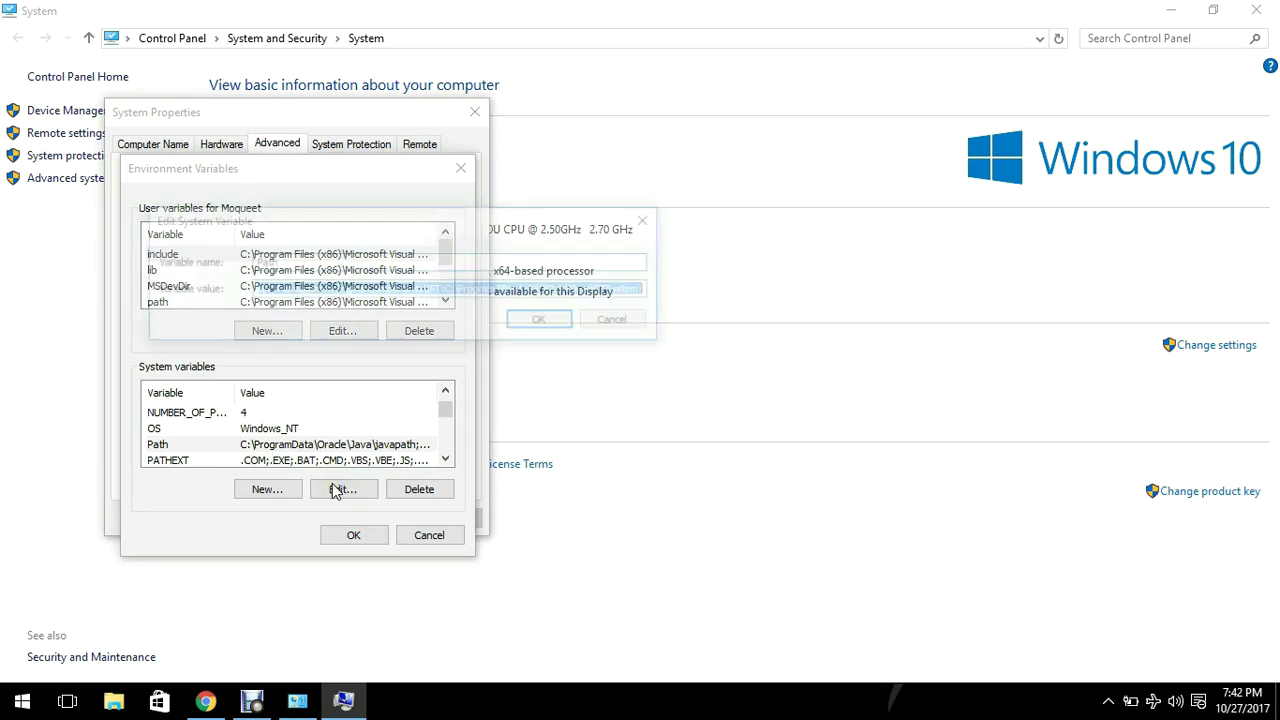
key("End")
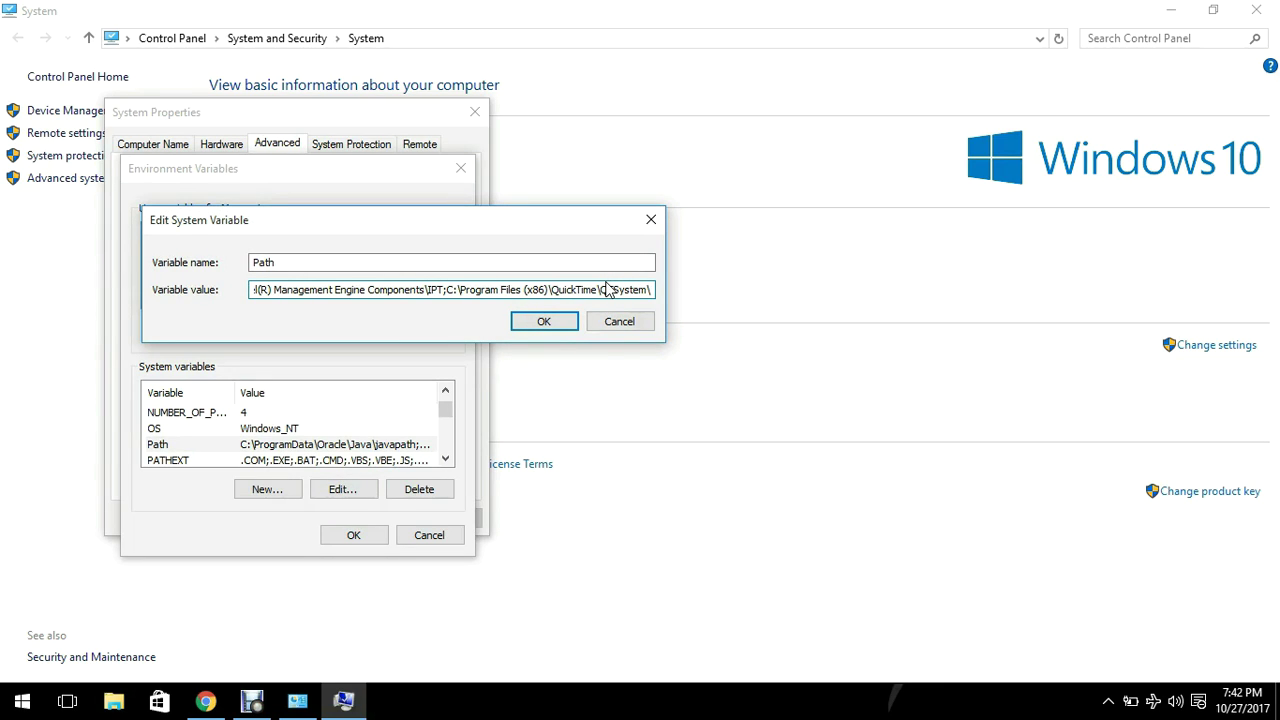
type(";")
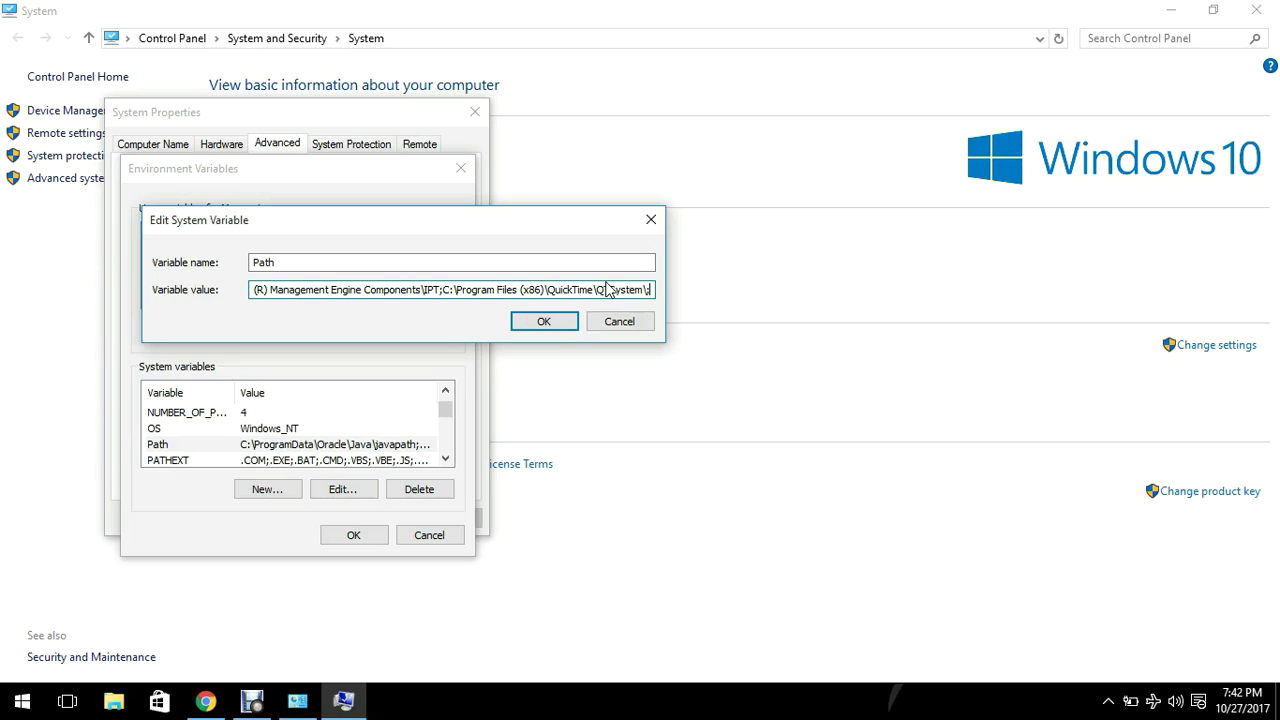
key("ctrl+v")
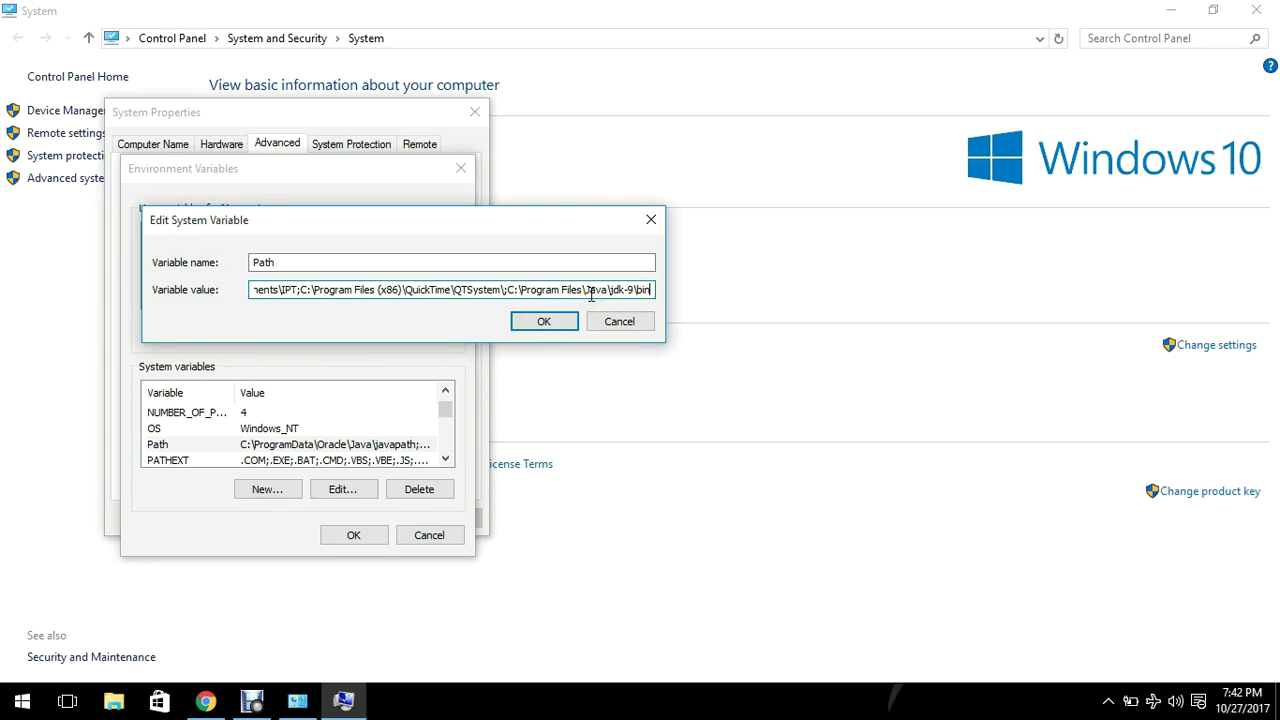
left_click(543, 321)
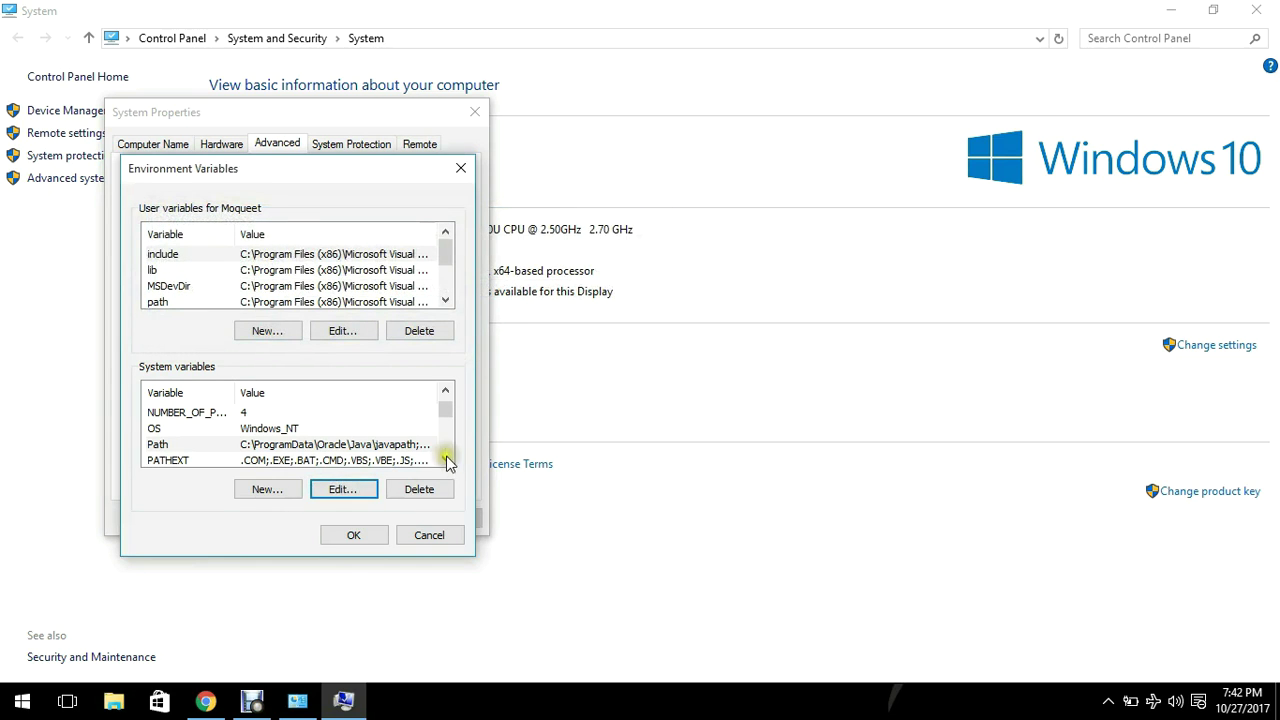
left_click(362, 536)
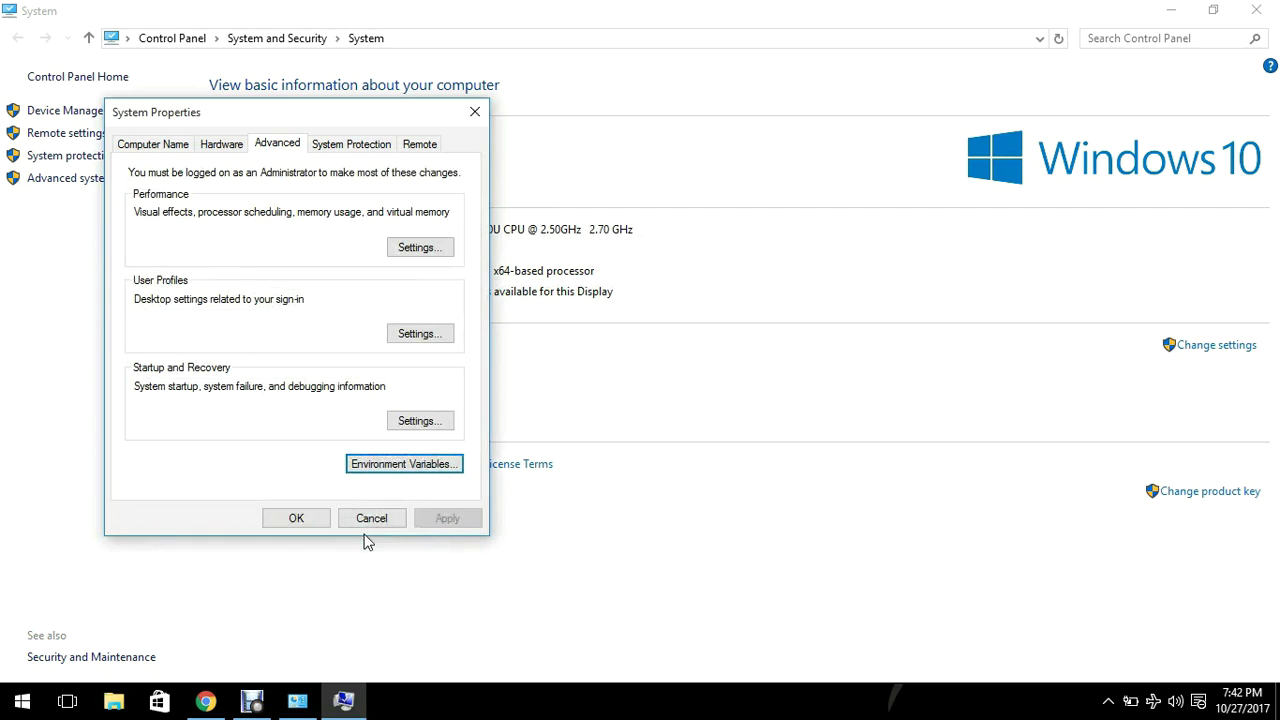
left_click(300, 524)
key("alt+F4")
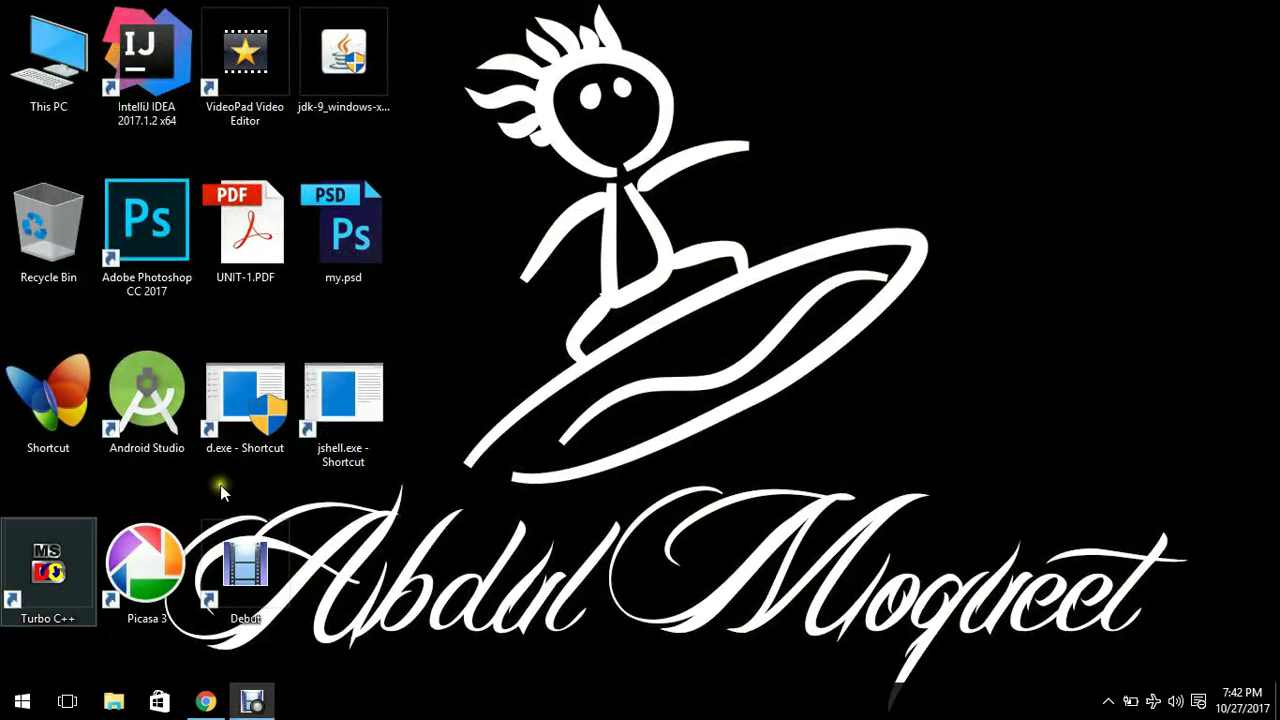
Step: Check the installed Java version by running java -version in a new Command Prompt
key("super+x")
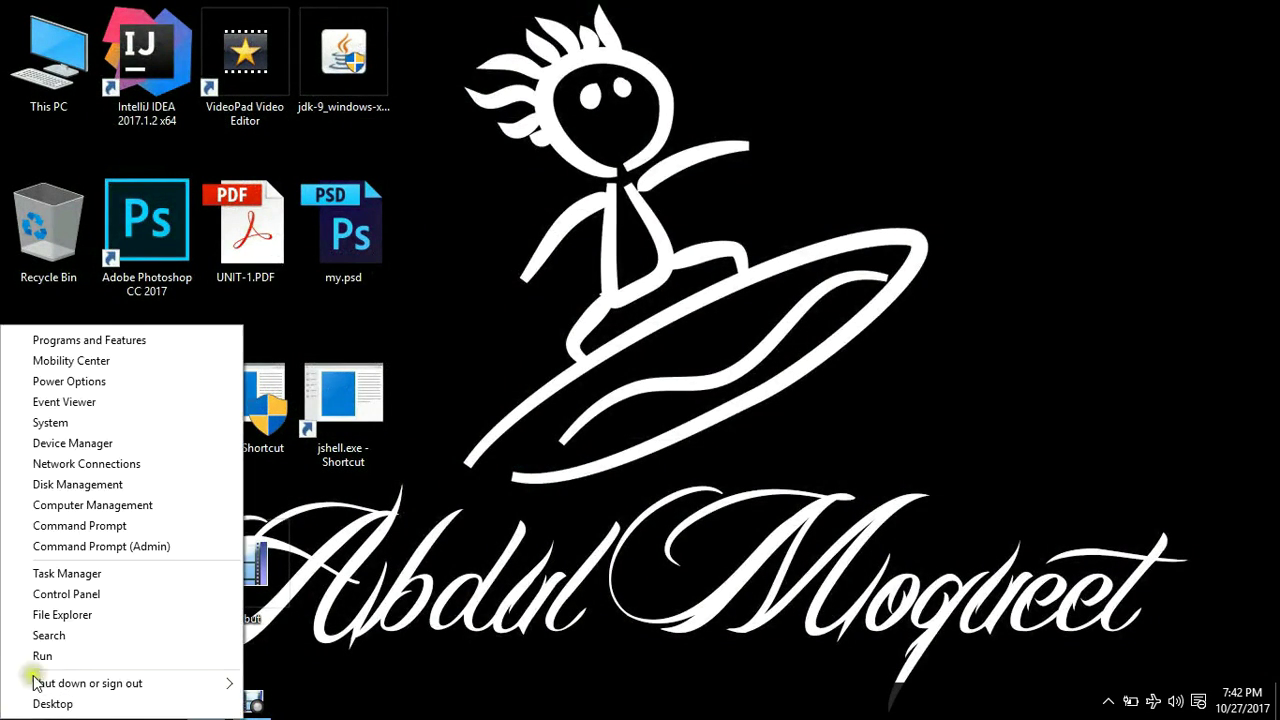
left_click(69, 525)
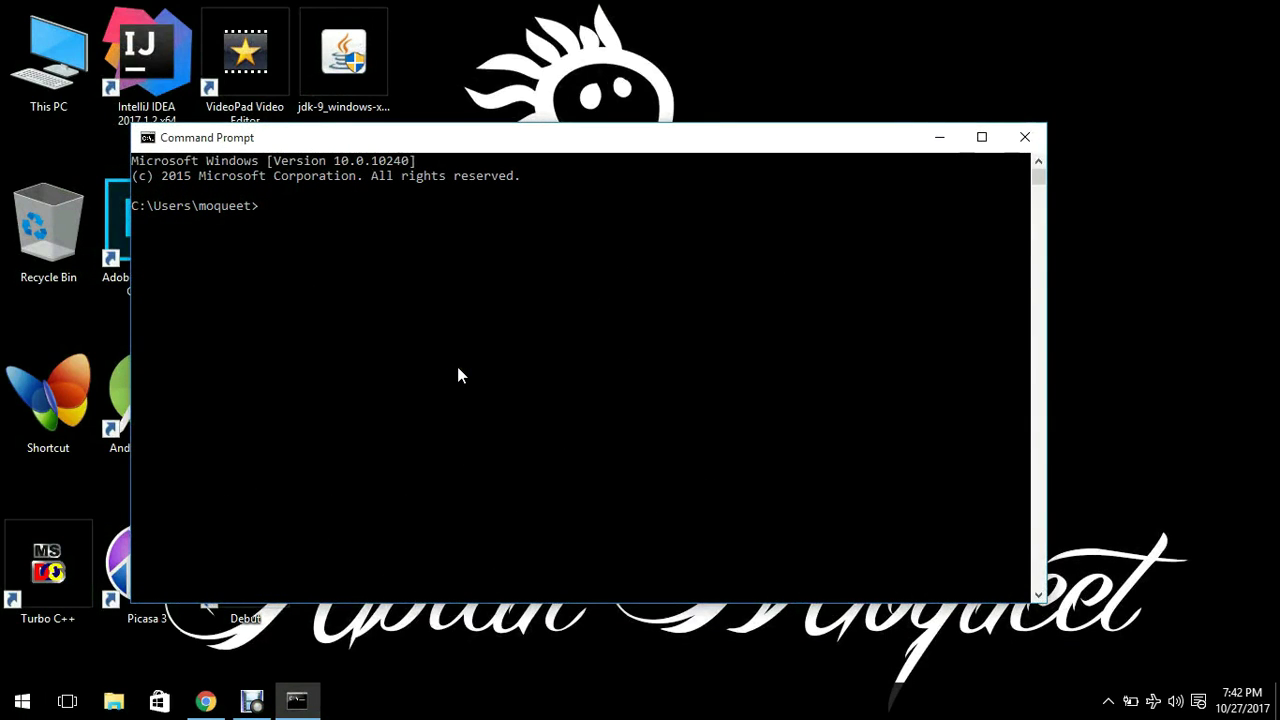
type("java -version")
key("Return")
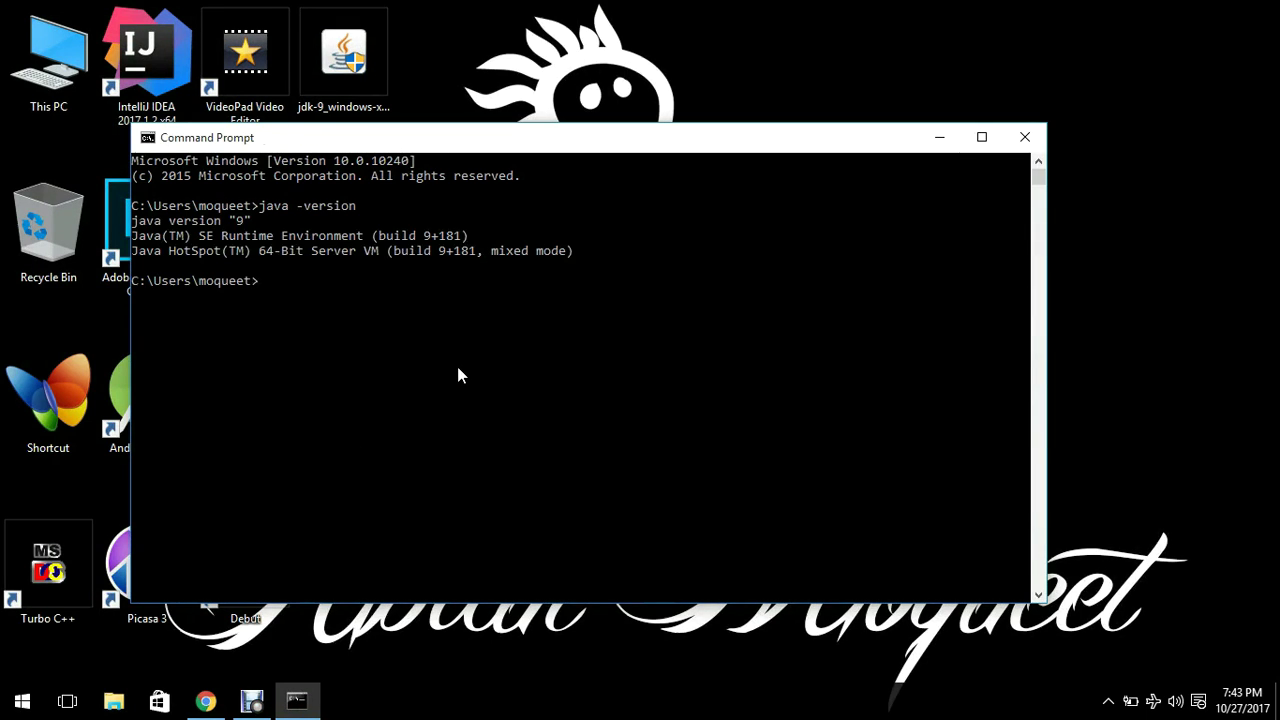